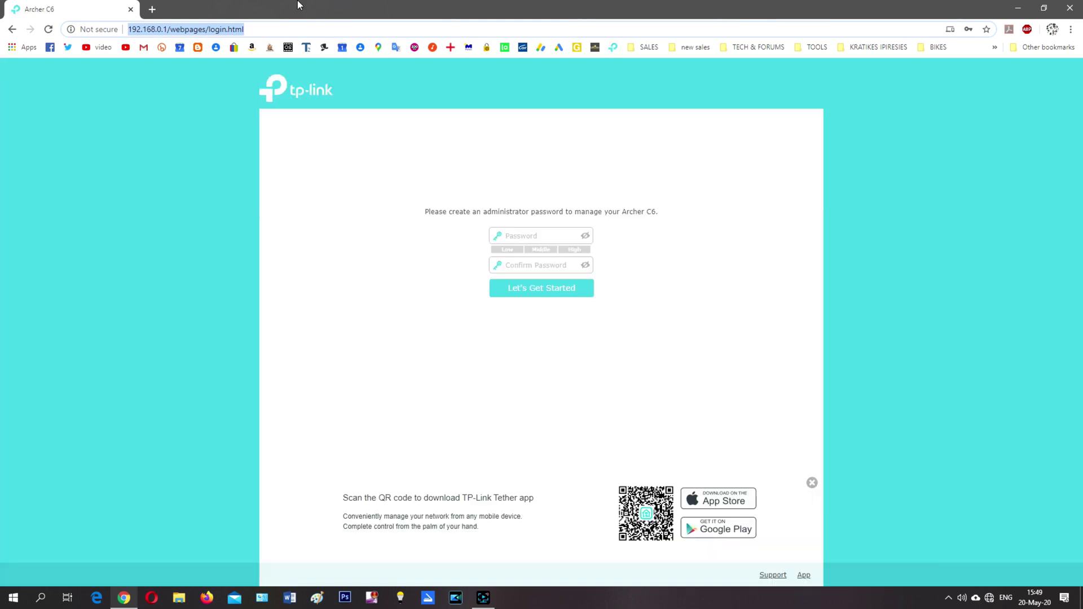
- Create and confirm the new administrator password to start setup
{"action": "left_click", "coordinate": [539, 236]}
{"action": "type", "text": "ad"}
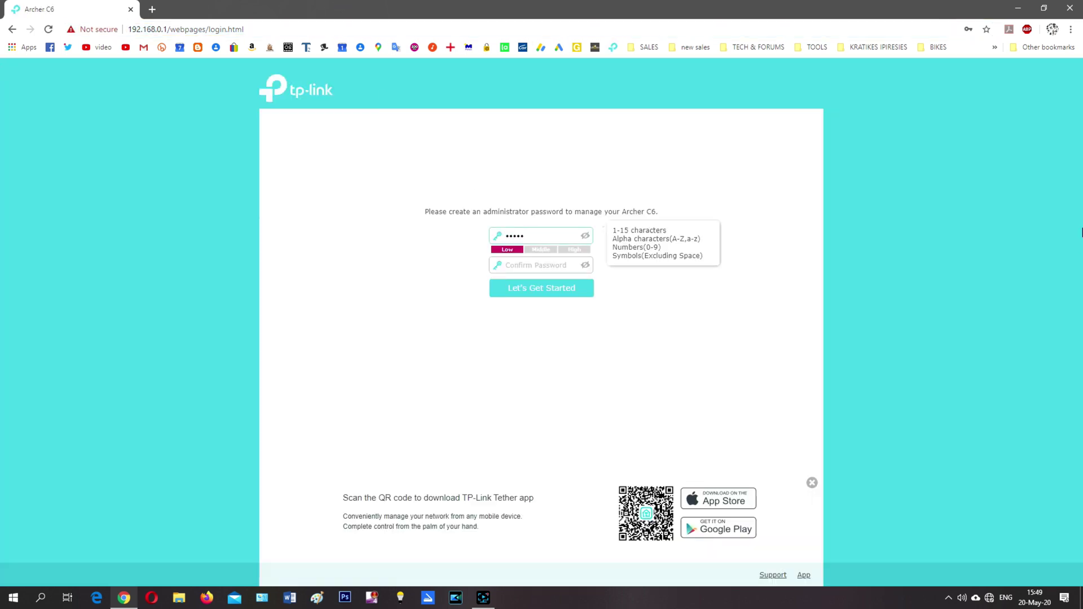
{"action": "key", "text": "Tab"}
{"action": "type", "text": "adm"}
{"action": "left_click", "coordinate": [568, 293]}
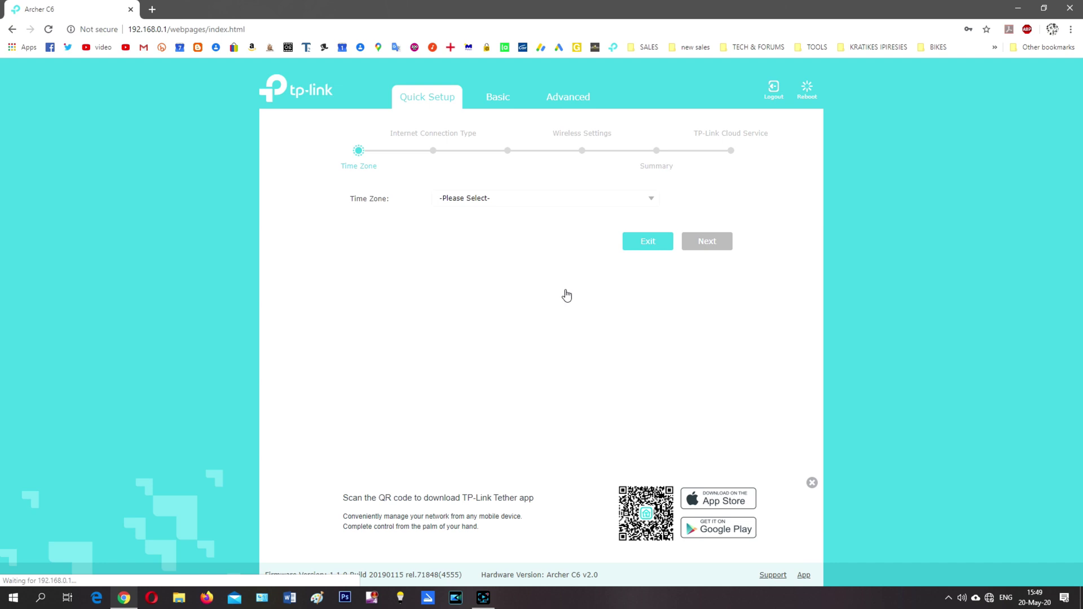
- Choose the router's time zone and continue to the connection type step
{"action": "left_click", "coordinate": [651, 200]}
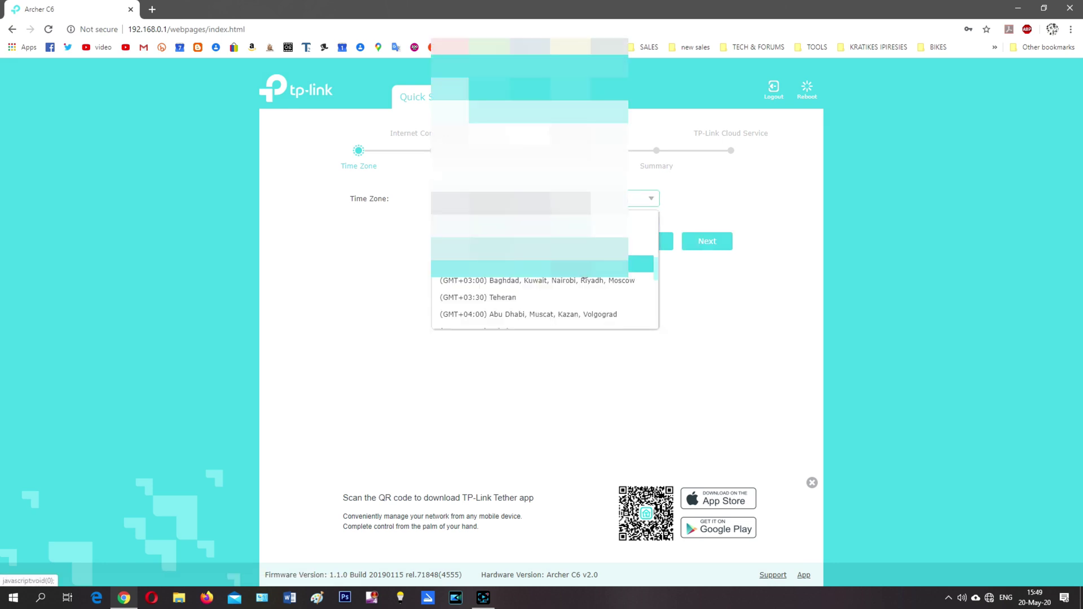
{"action": "left_click", "coordinate": [640, 220]}
{"action": "left_click", "coordinate": [704, 248]}
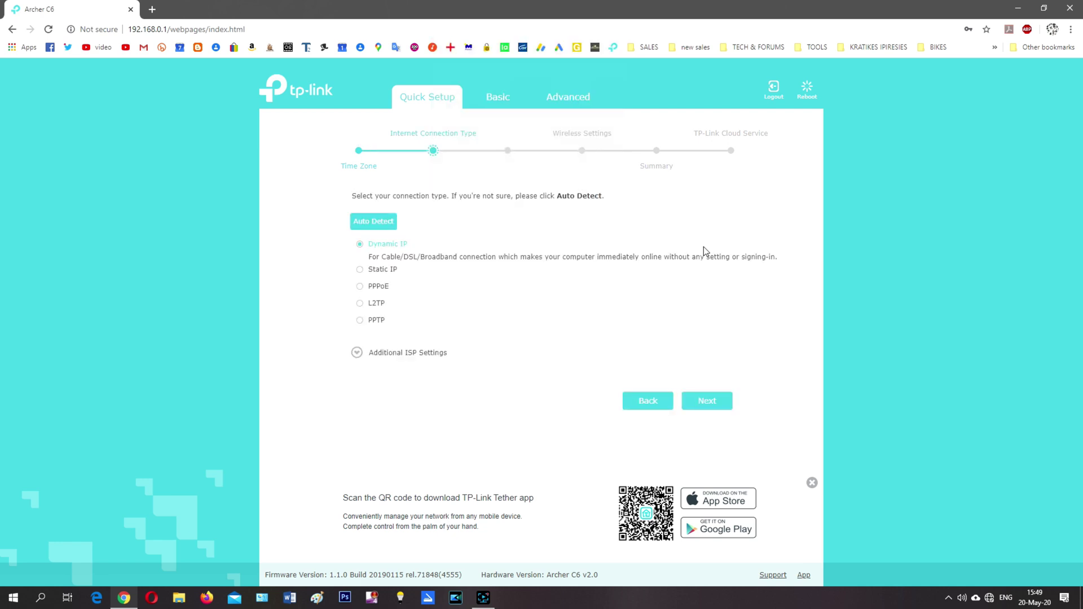
- Choose a Static IP connection and enter the IP address, subnet mask, gateway and DNS
{"action": "left_click", "coordinate": [383, 269]}
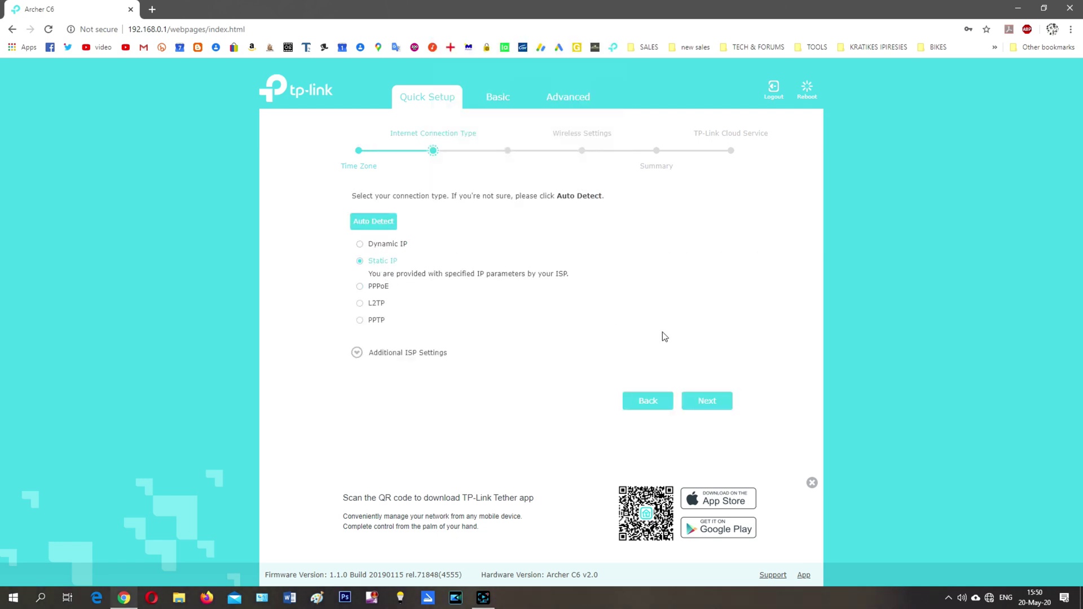
{"action": "left_click", "coordinate": [712, 407]}
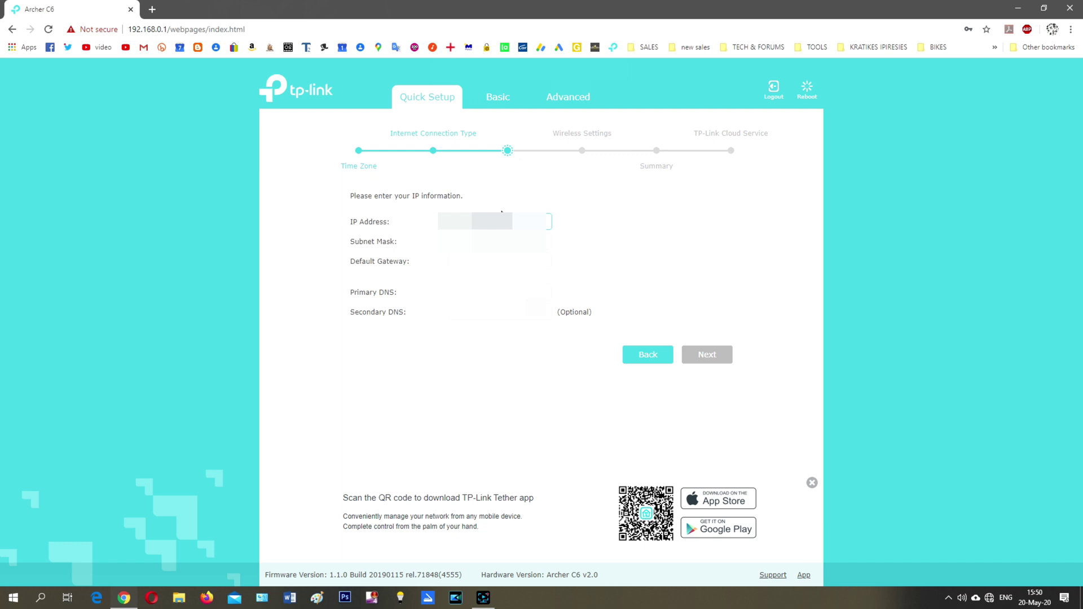
{"action": "key", "text": "Tab"}
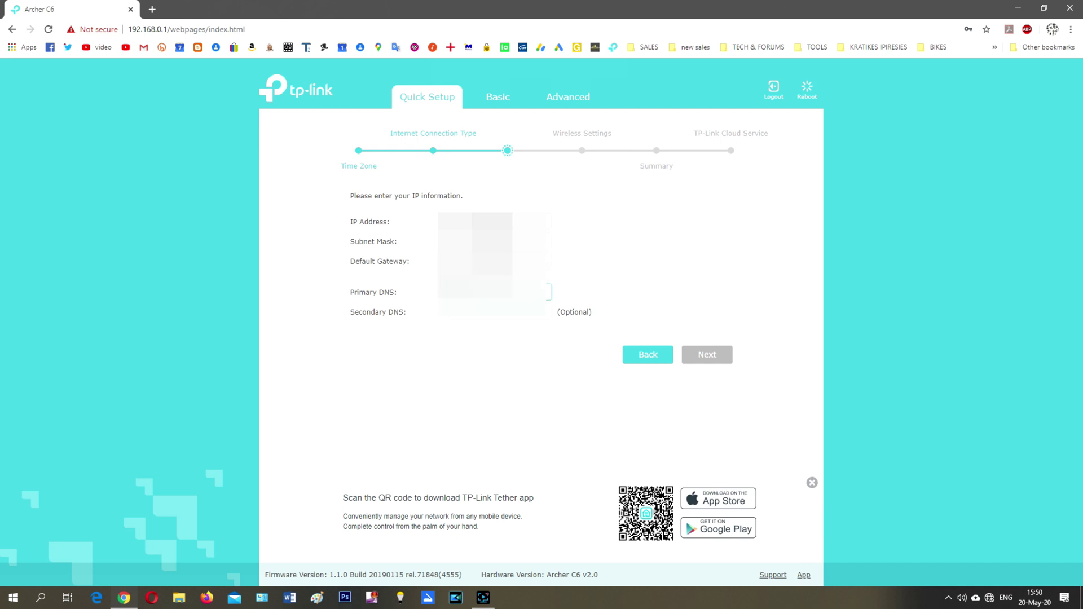
{"action": "left_click", "coordinate": [514, 316]}
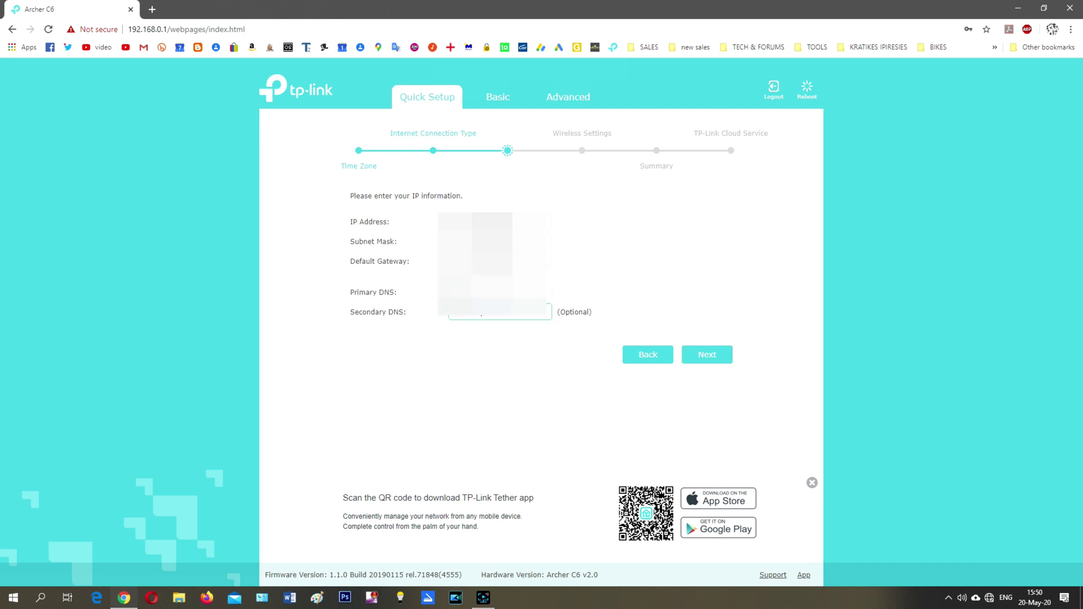
{"action": "left_click", "coordinate": [707, 354]}
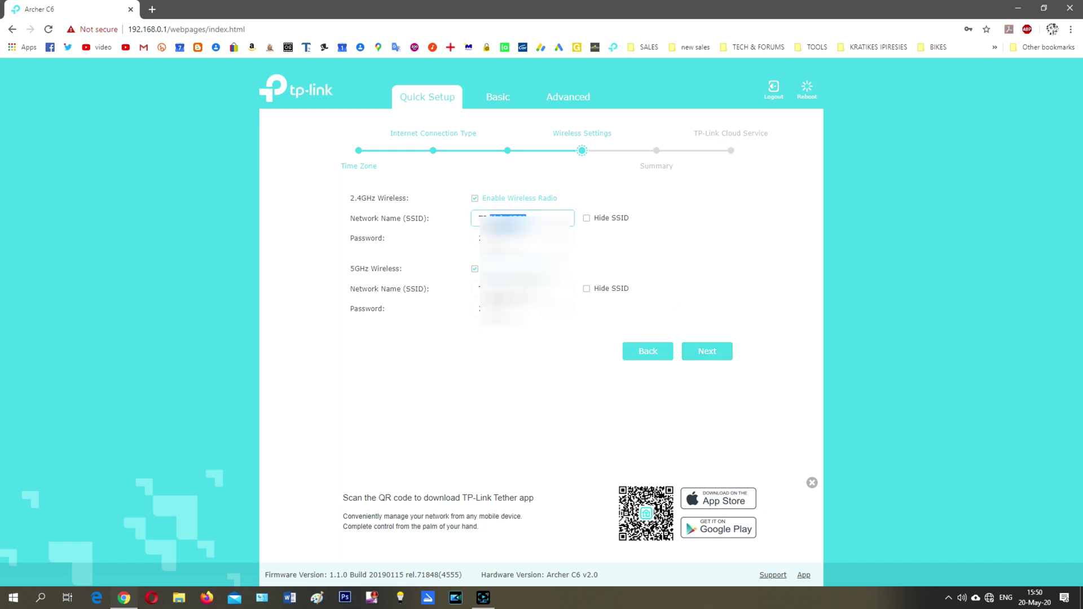
- Replace the 2.4GHz and 5GHz network names and wireless passwords
{"action": "key", "text": "BackSpace"}
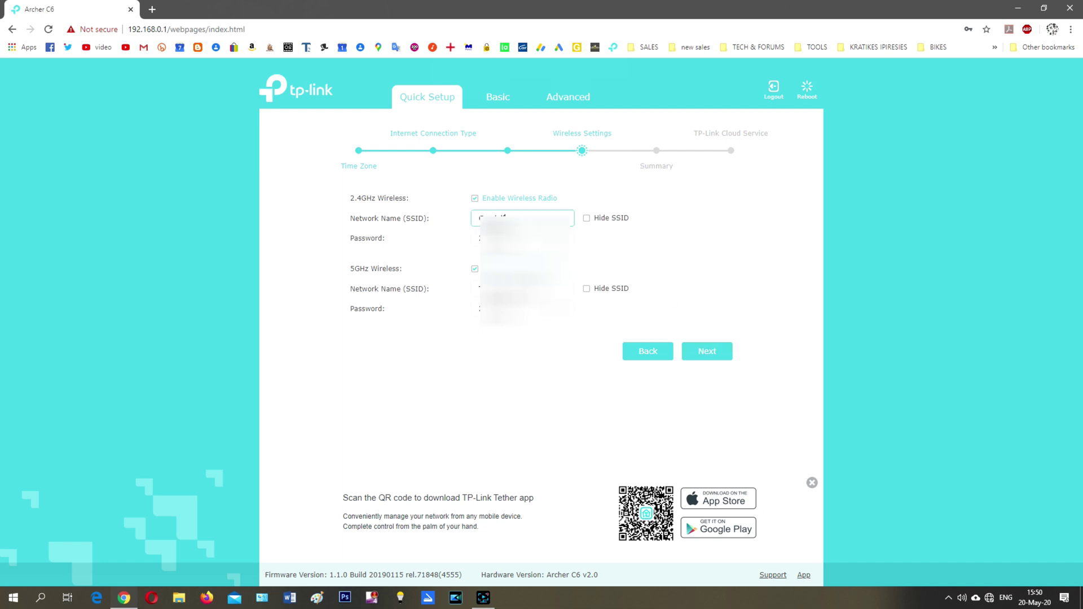
{"action": "key", "text": "Tab"}
{"action": "key", "text": "BackSpace"}
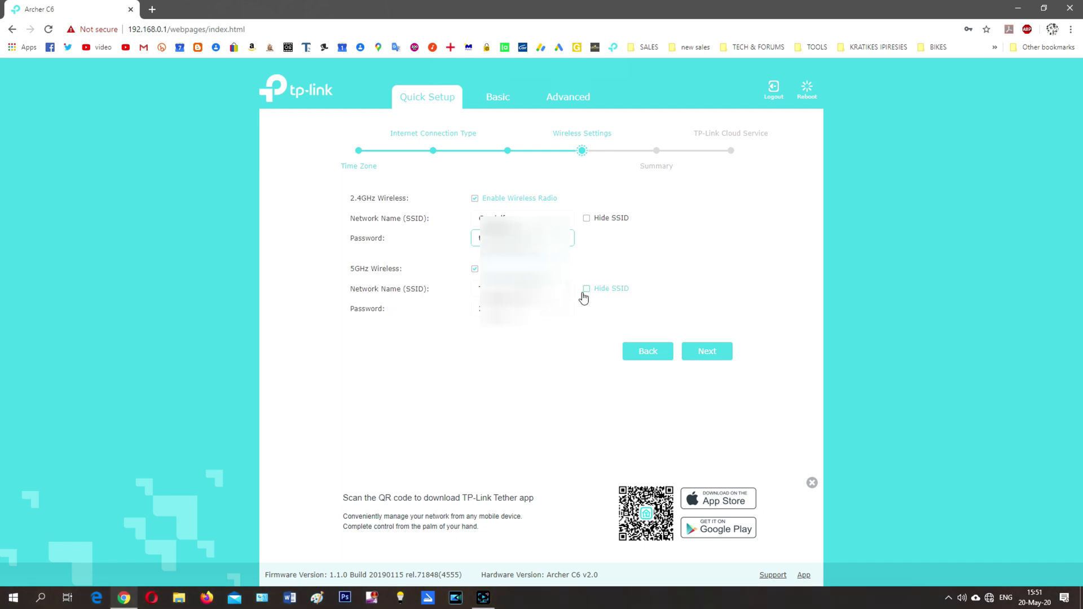
{"action": "key", "text": "Tab"}
{"action": "type", "text": "TC"}
{"action": "left_click", "coordinate": [522, 309]}
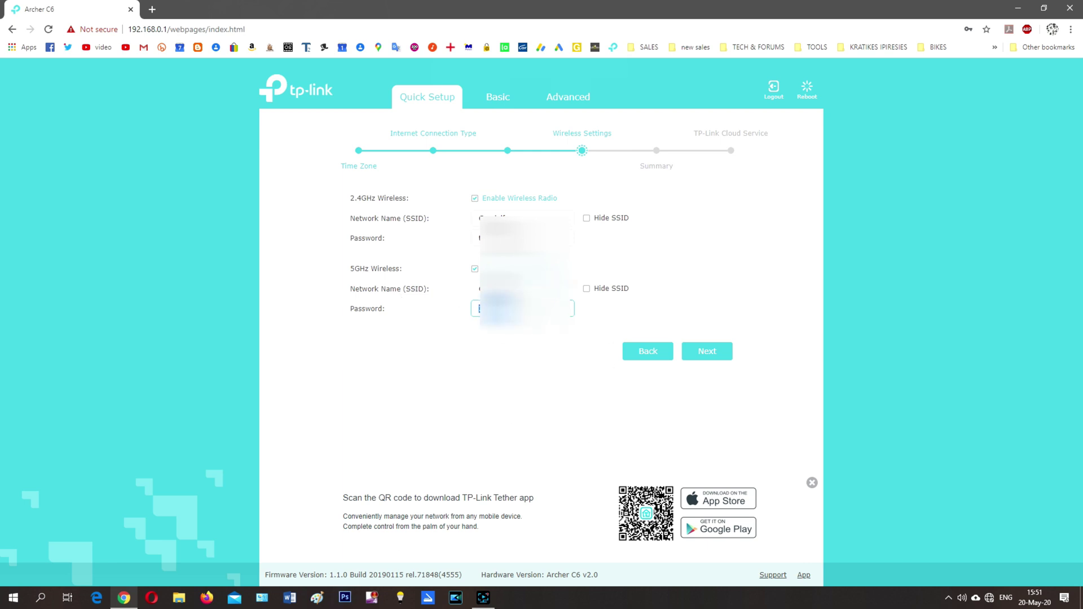
{"action": "left_click", "coordinate": [702, 354]}
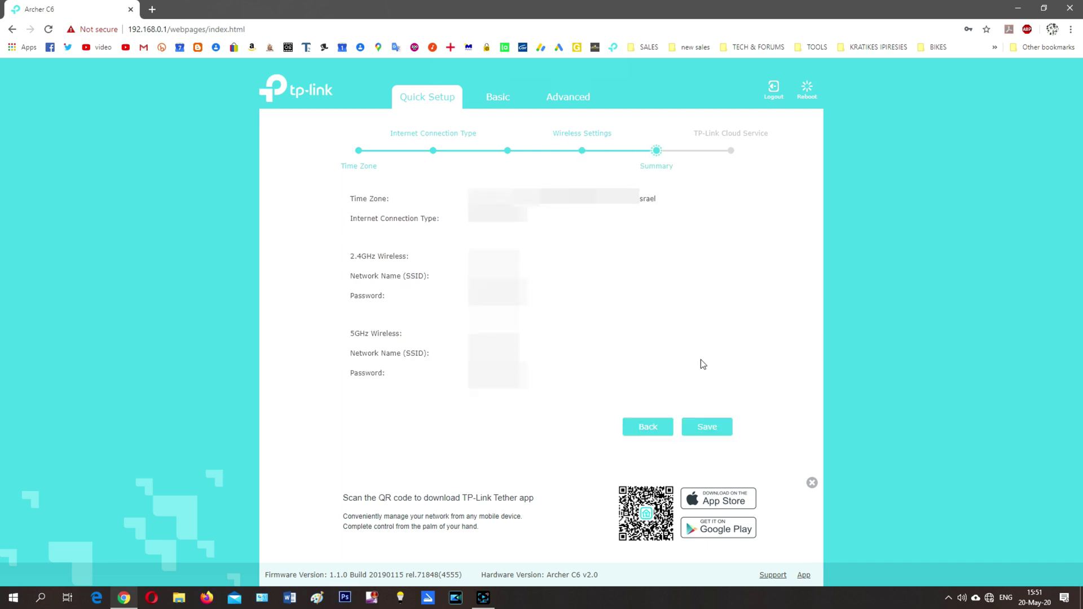
- Save the Quick Setup settings, defer the TP-Link ID login, and finish to Basic view
{"action": "left_click", "coordinate": [697, 427]}
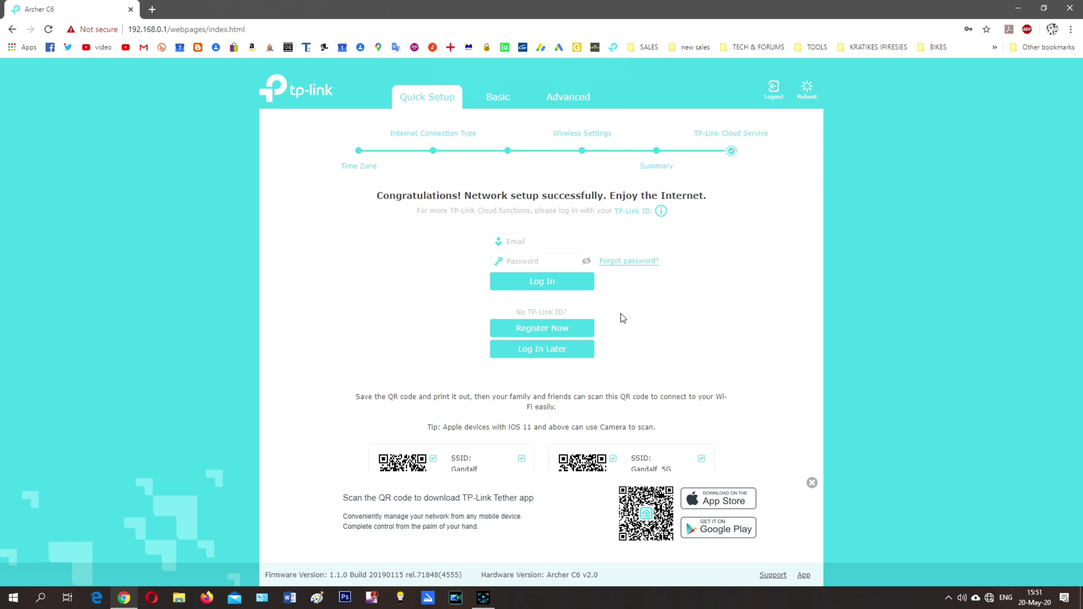
{"action": "left_click", "coordinate": [536, 352]}
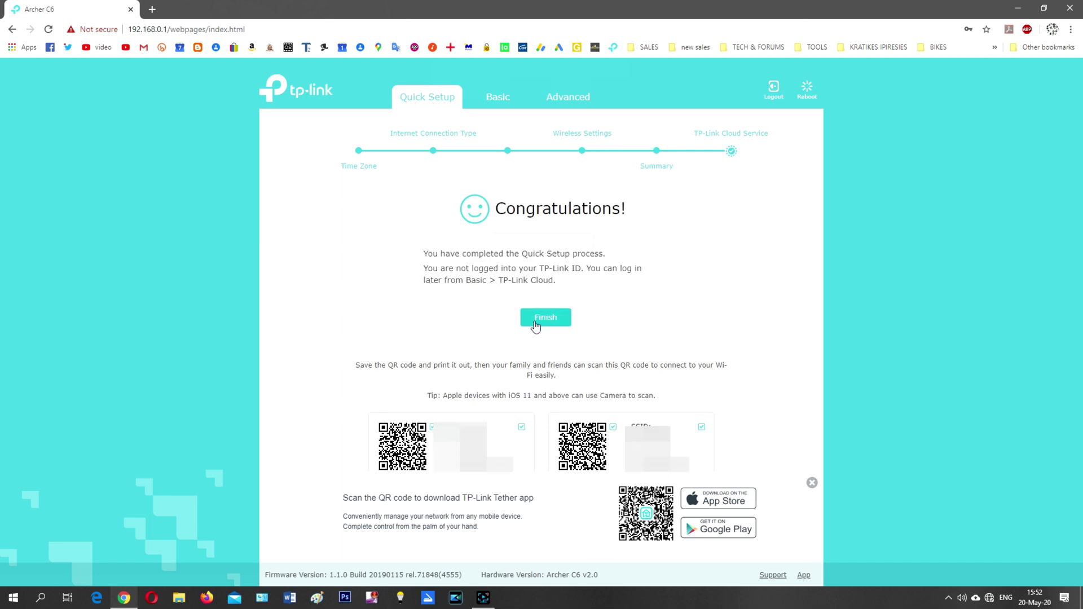
{"action": "left_click", "coordinate": [535, 323]}
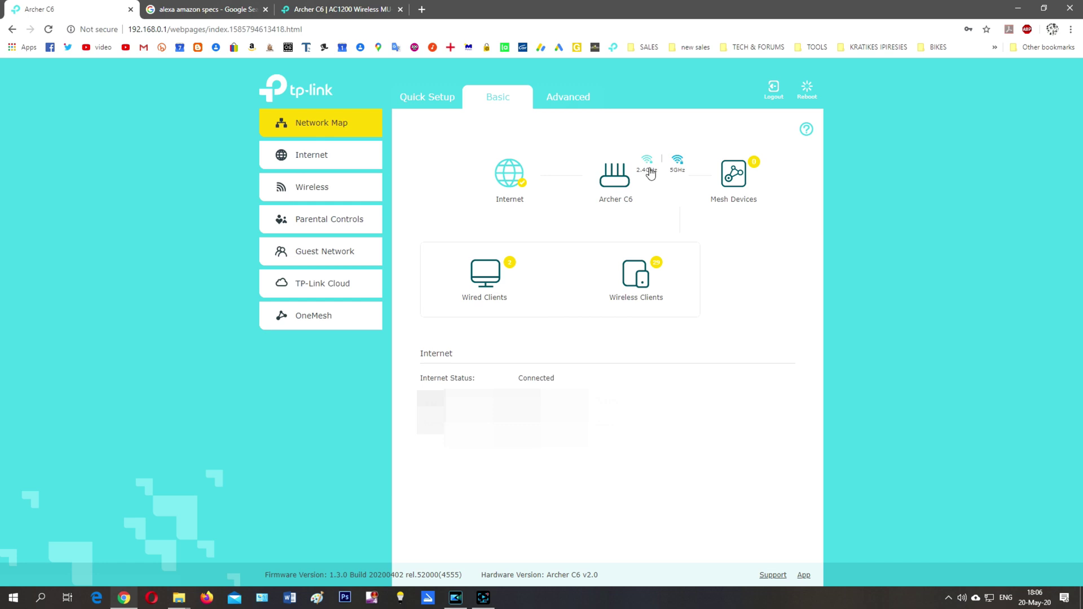
- View the Archer C6's wireless details on the Network Map, then open Advanced Status
{"action": "left_click", "coordinate": [636, 184]}
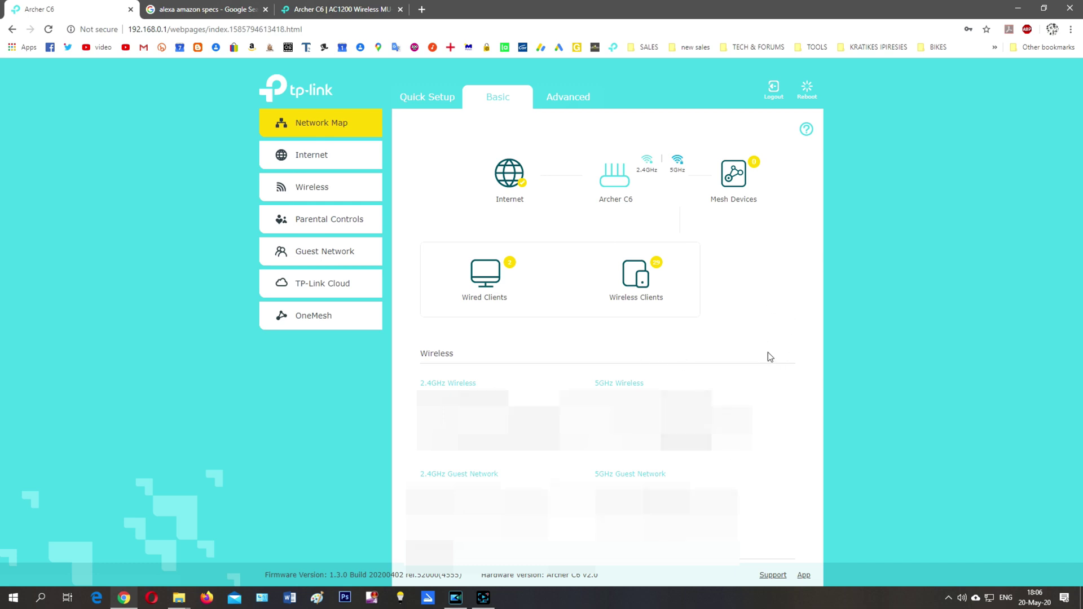
{"action": "scroll", "coordinate": [771, 342], "scroll_direction": "down", "scroll_amount": 2}
{"action": "scroll", "coordinate": [770, 341], "scroll_direction": "up", "scroll_amount": 1}
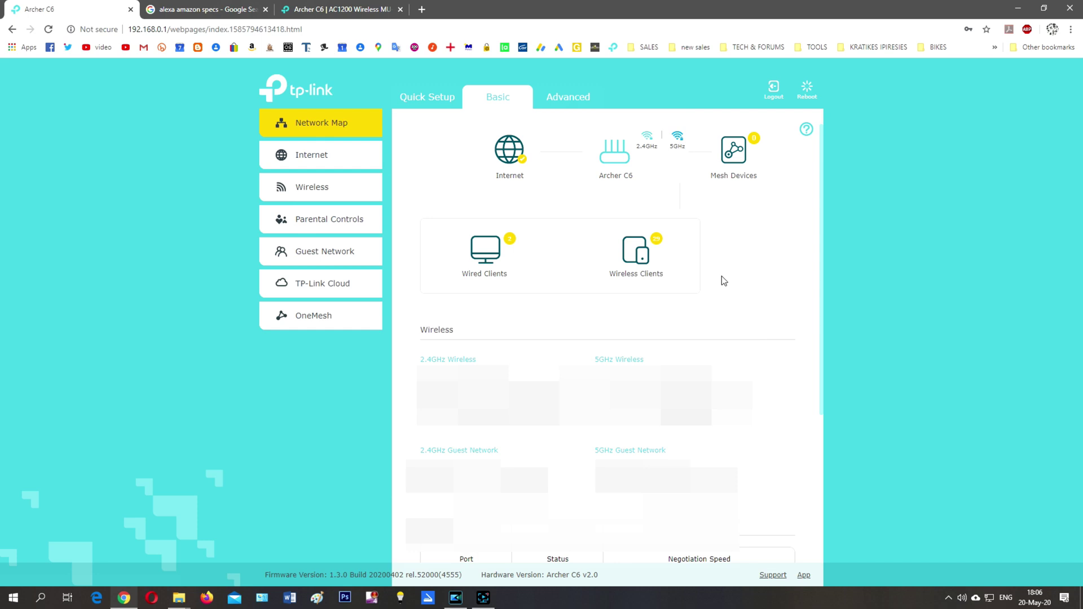
{"action": "left_click", "coordinate": [572, 100]}
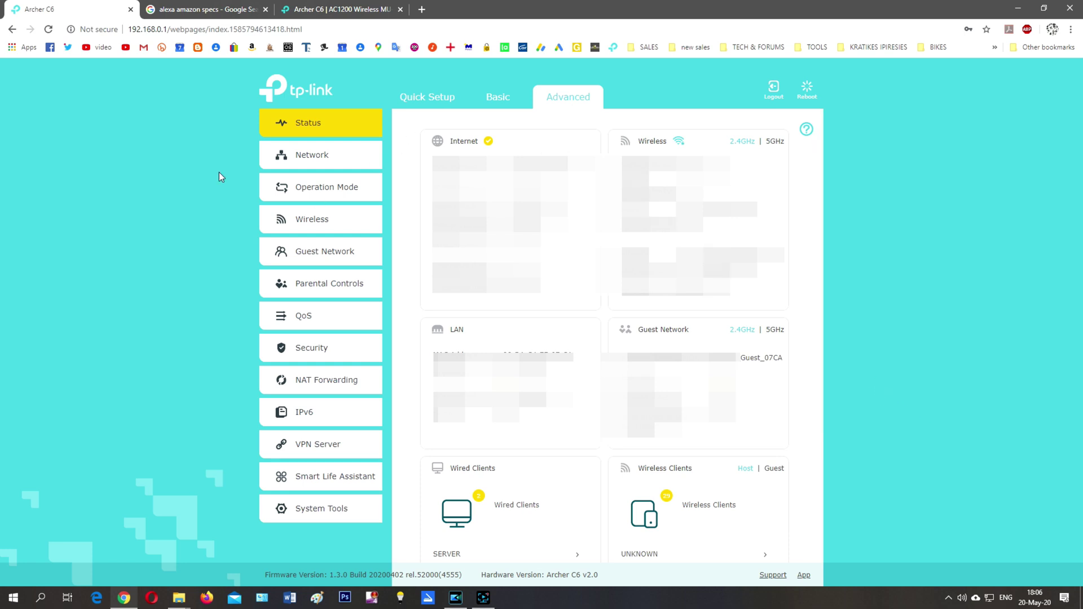
- Browse Internet, LAN, IPTV/VLAN, DHCP Server, Dynamic DNS and Routing pages, then Operation Mode
{"action": "left_click", "coordinate": [291, 163]}
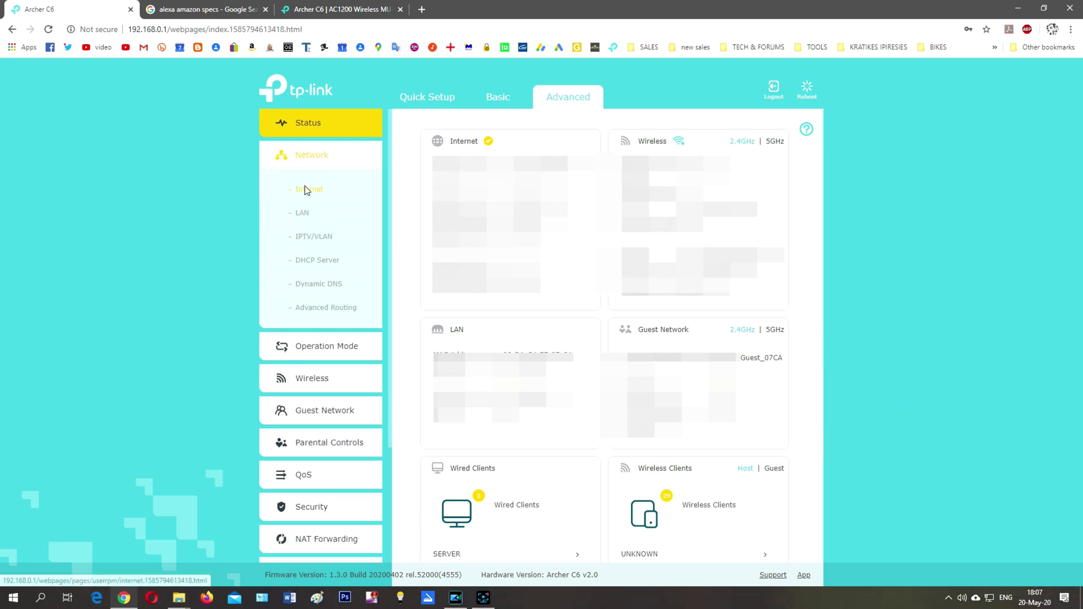
{"action": "left_click", "coordinate": [306, 189]}
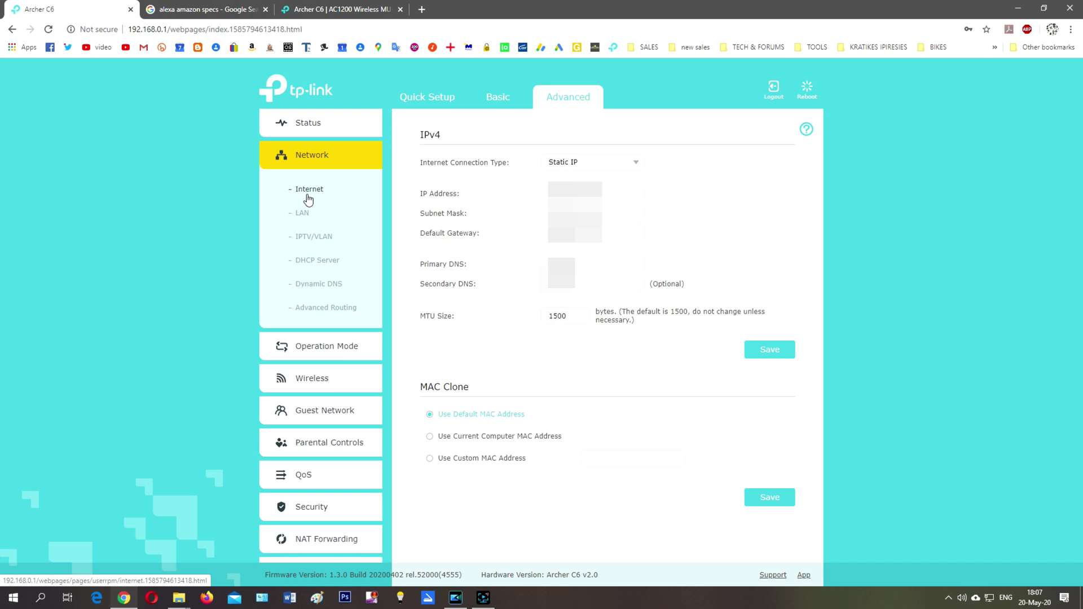
{"action": "left_click", "coordinate": [309, 213]}
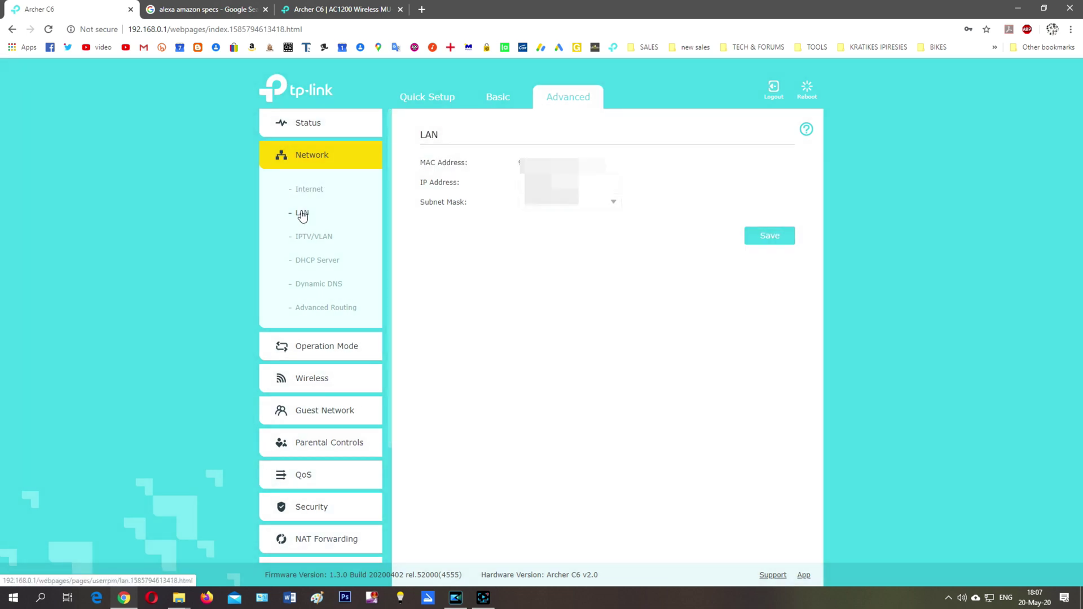
{"action": "left_click", "coordinate": [316, 240]}
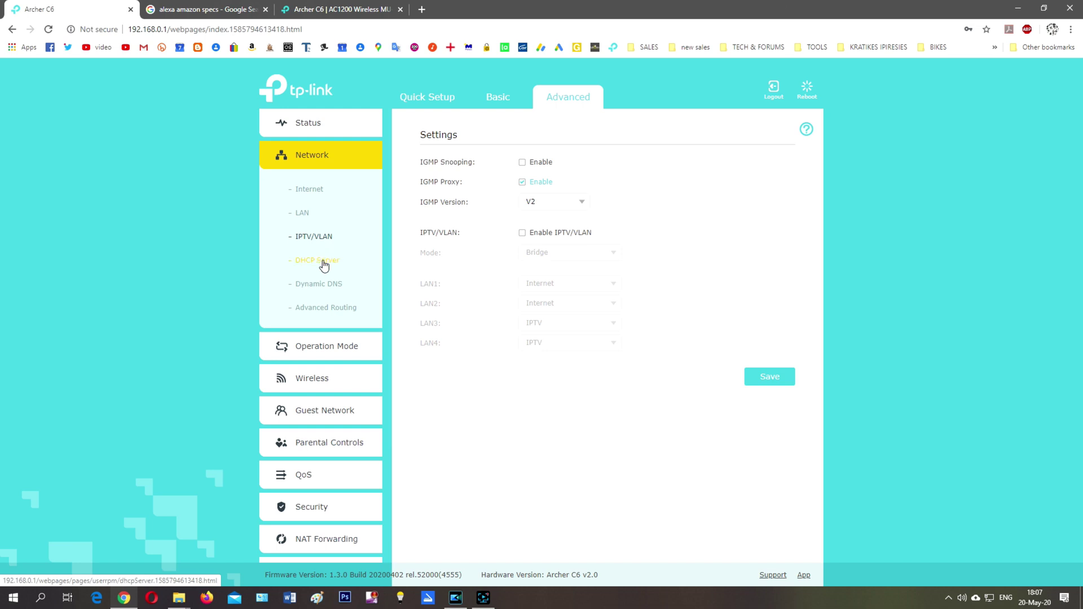
{"action": "left_click", "coordinate": [328, 263]}
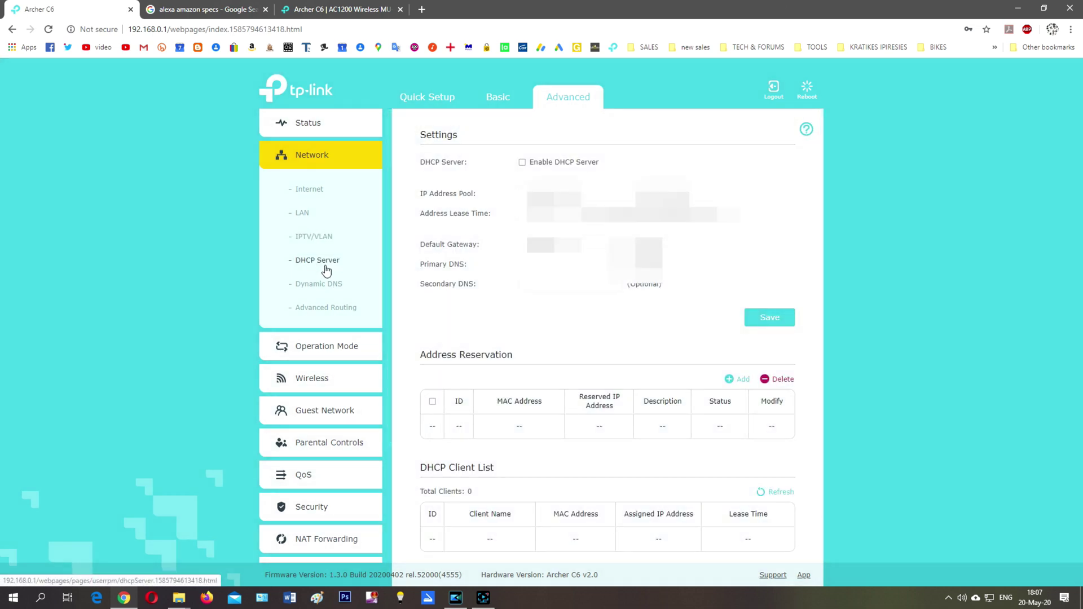
{"action": "left_click", "coordinate": [323, 283]}
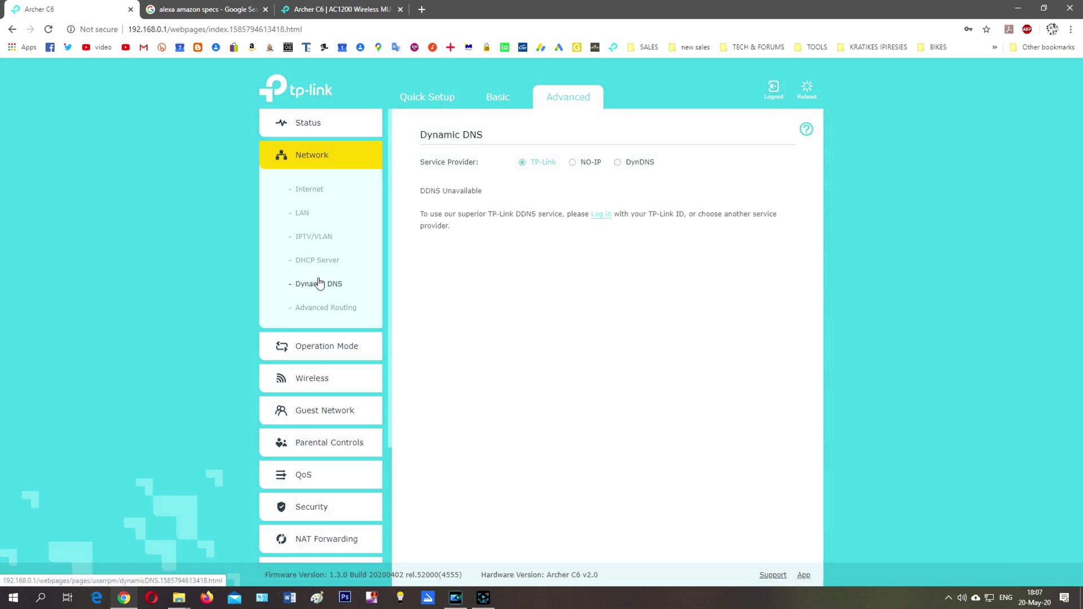
{"action": "left_click", "coordinate": [325, 306]}
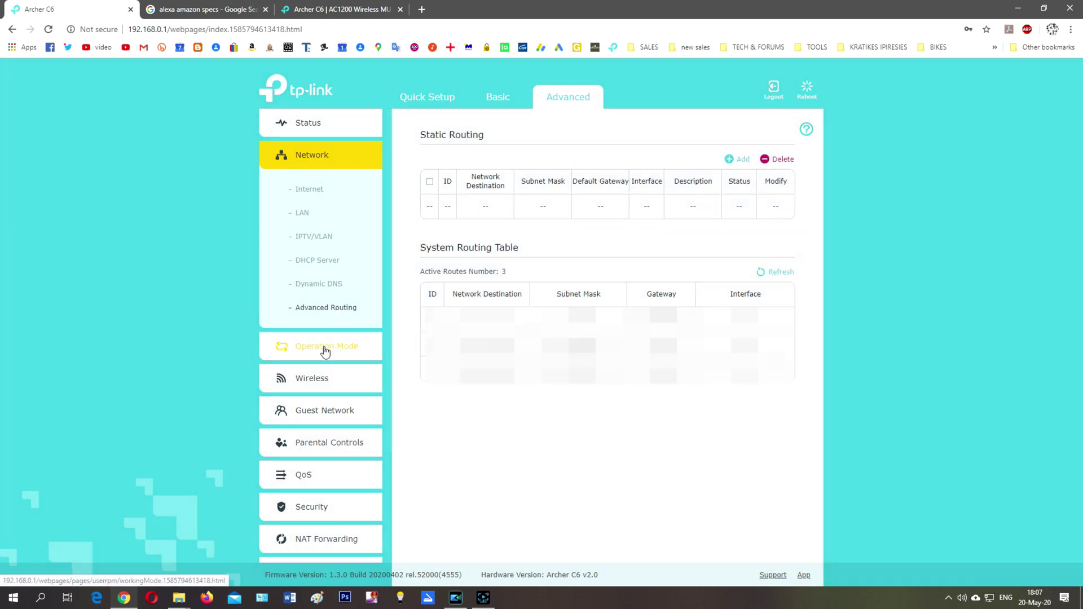
{"action": "left_click", "coordinate": [323, 346]}
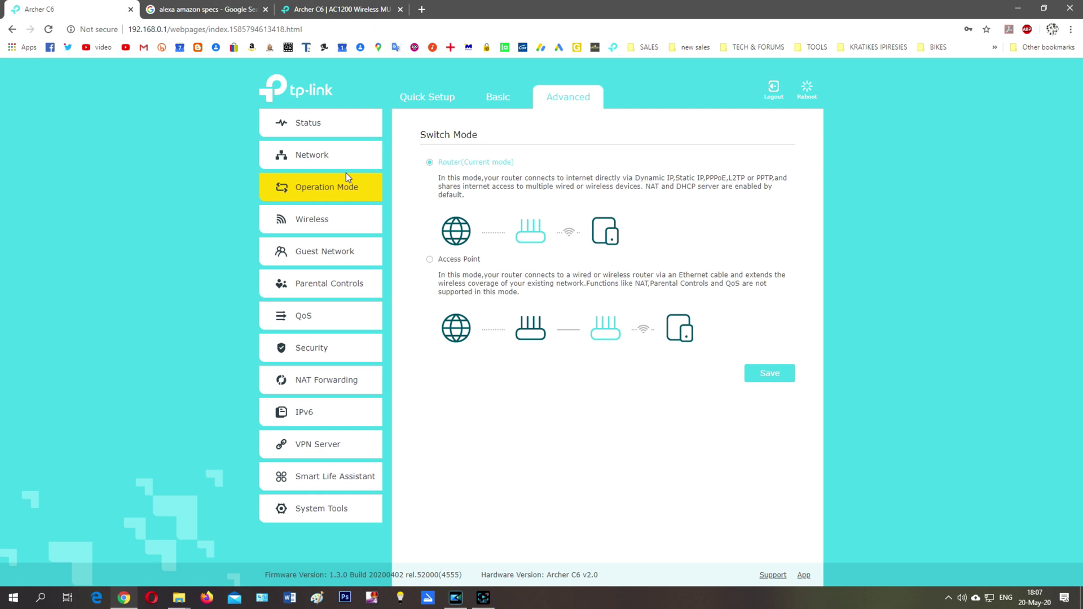
- Go through the Wireless Settings, WPS, Wireless Schedule, TxBF,MU-MIMO and Statistics pages
{"action": "left_click", "coordinate": [323, 228]}
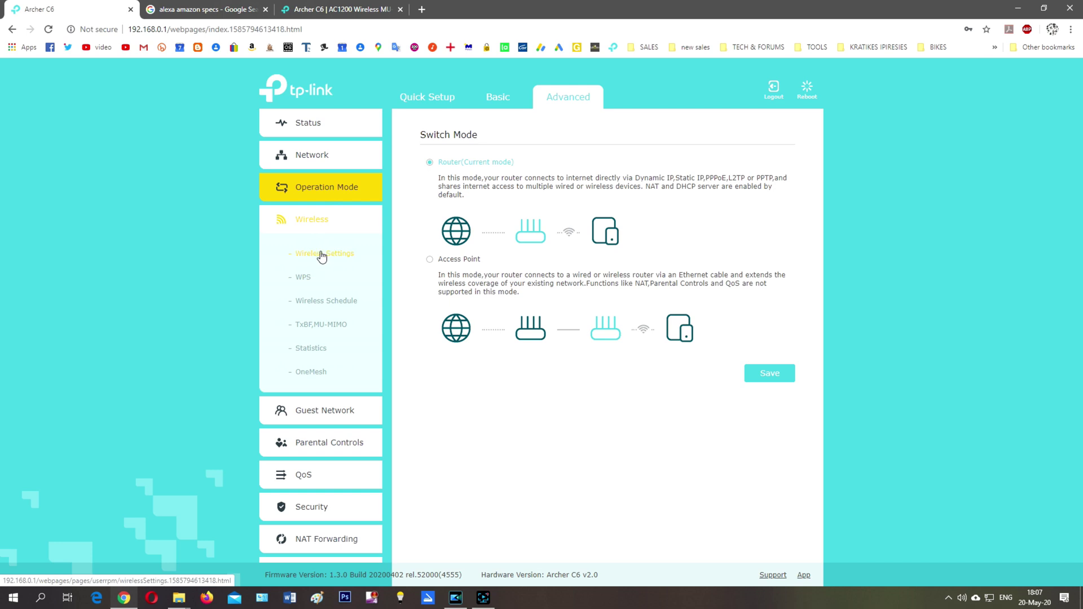
{"action": "left_click", "coordinate": [320, 254]}
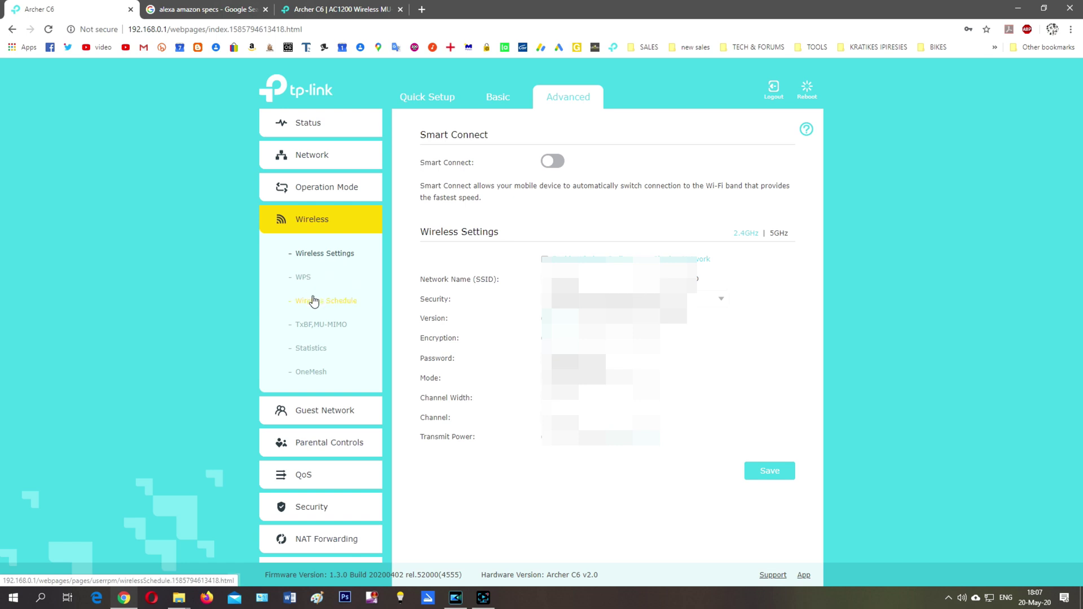
{"action": "left_click", "coordinate": [305, 278]}
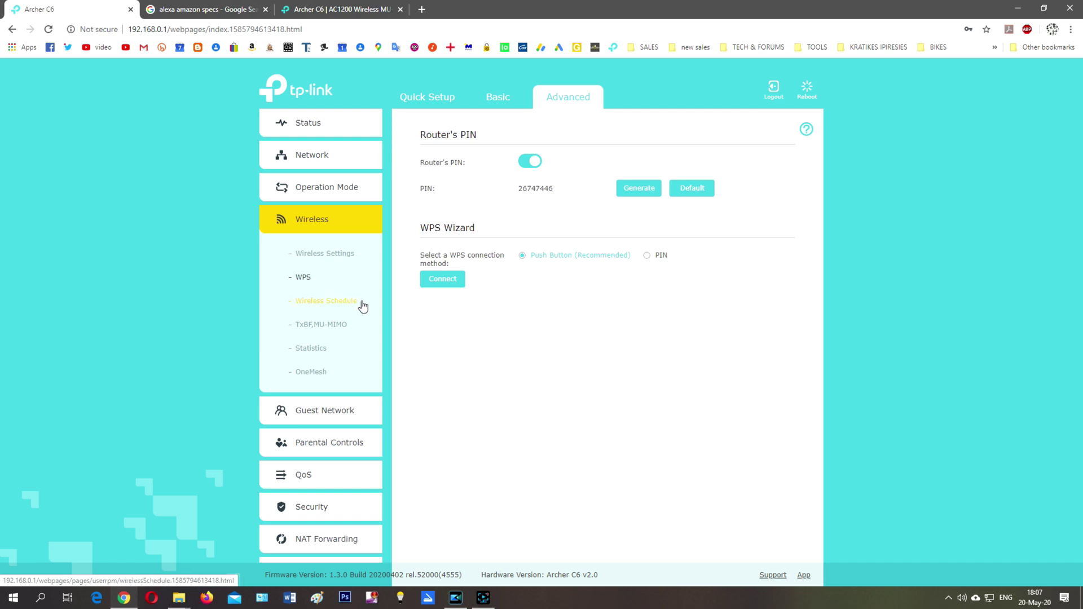
{"action": "left_click", "coordinate": [323, 304]}
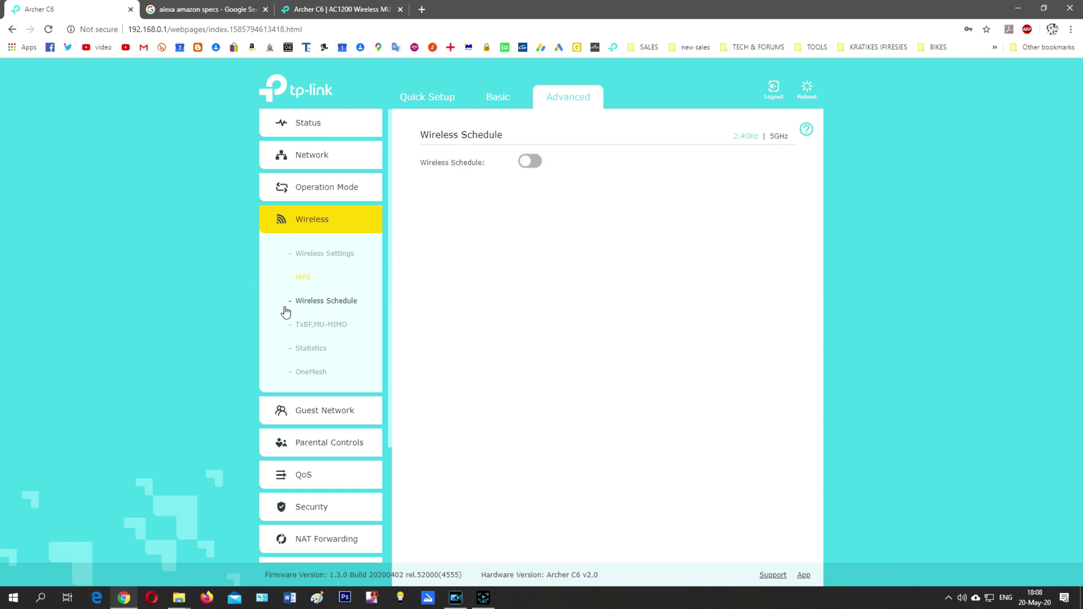
{"action": "left_click", "coordinate": [327, 327]}
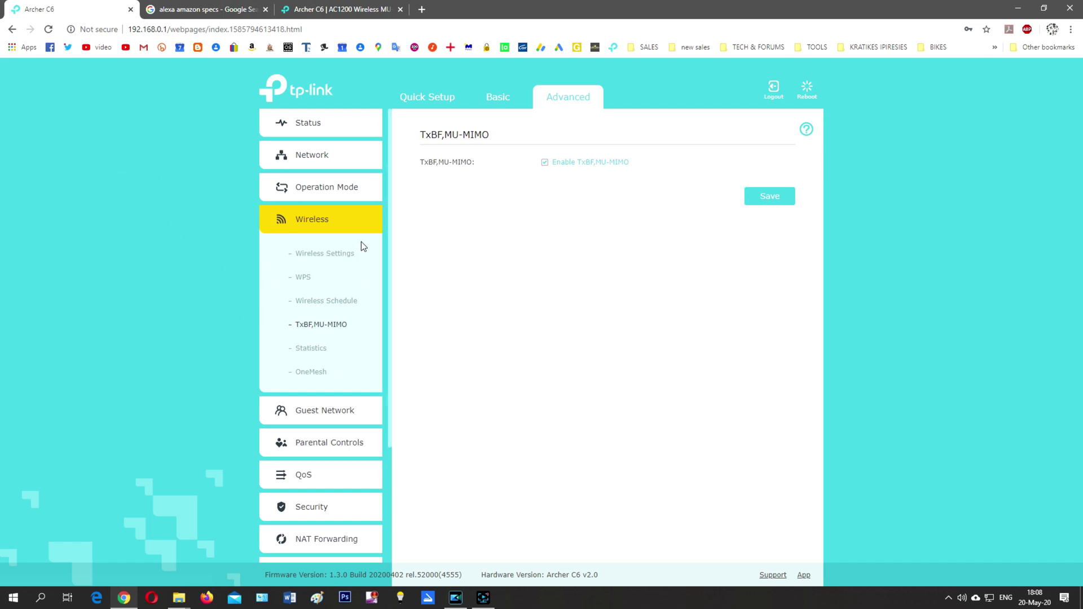
{"action": "left_click", "coordinate": [309, 348]}
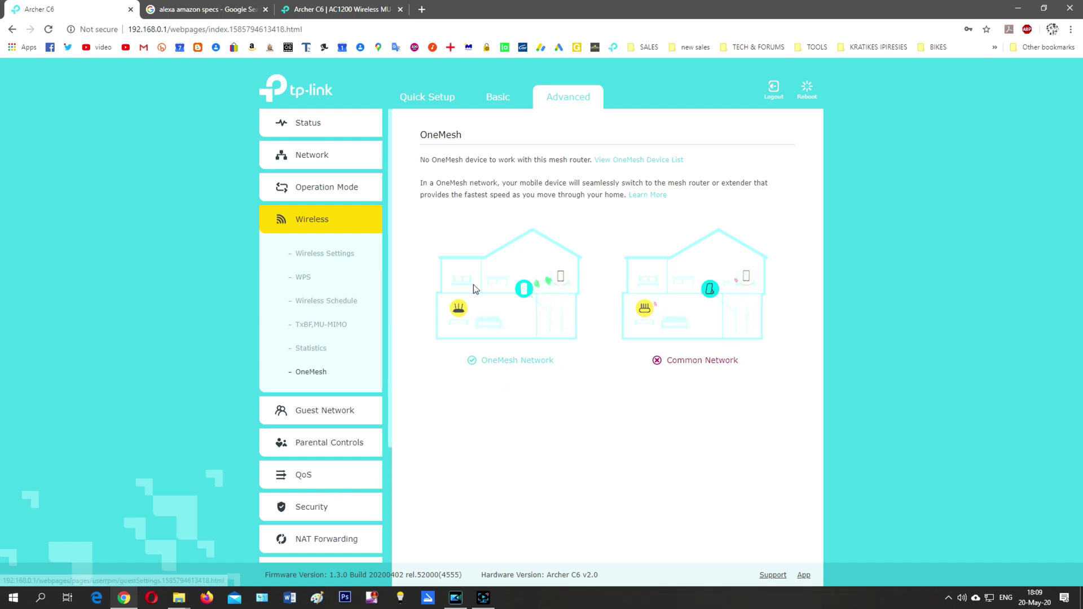
- View the 2.4GHz and 5GHz guest network settings, then Parental Controls and QoS
{"action": "left_click", "coordinate": [314, 408]}
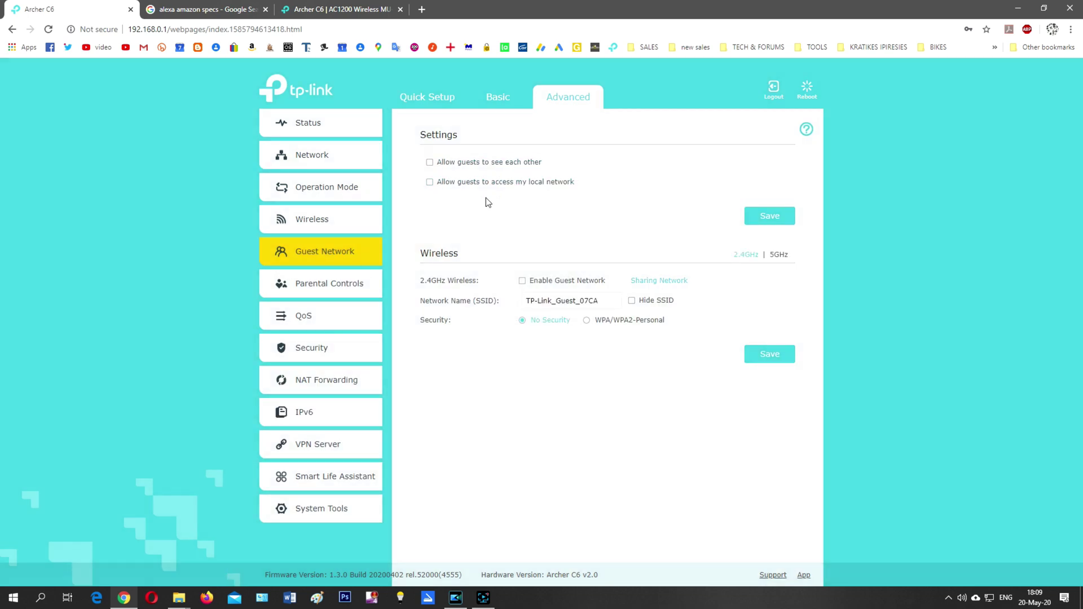
{"action": "left_click", "coordinate": [781, 255]}
{"action": "left_click", "coordinate": [746, 257]}
{"action": "left_click", "coordinate": [350, 283]}
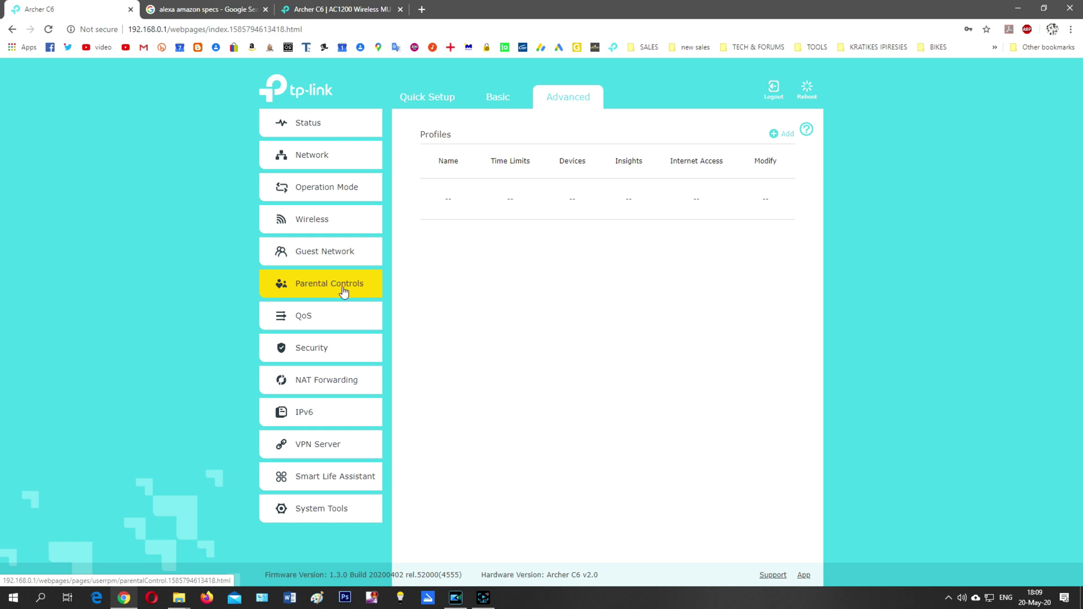
{"action": "left_click", "coordinate": [316, 318]}
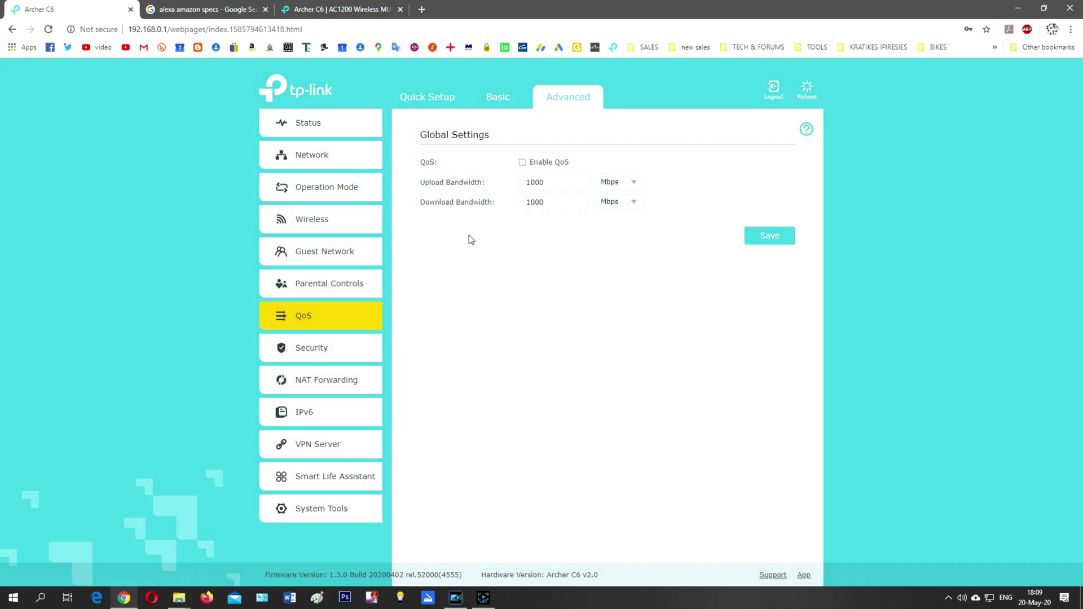
- Review the Security section's Firewall & DoS, Access Control and IP & MAC Binding pages
{"action": "left_click", "coordinate": [312, 350]}
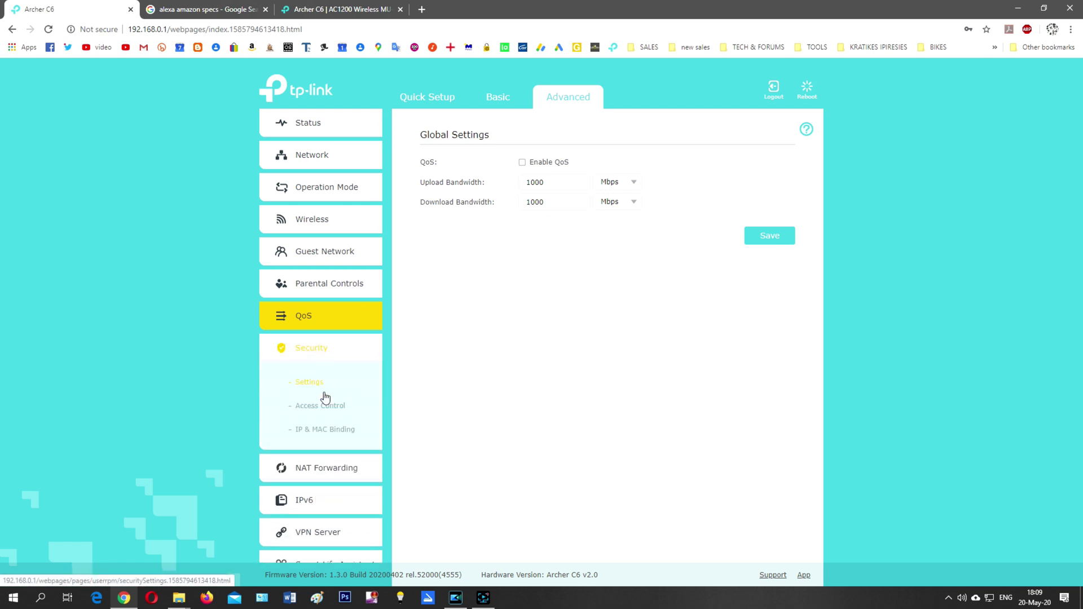
{"action": "left_click", "coordinate": [318, 381]}
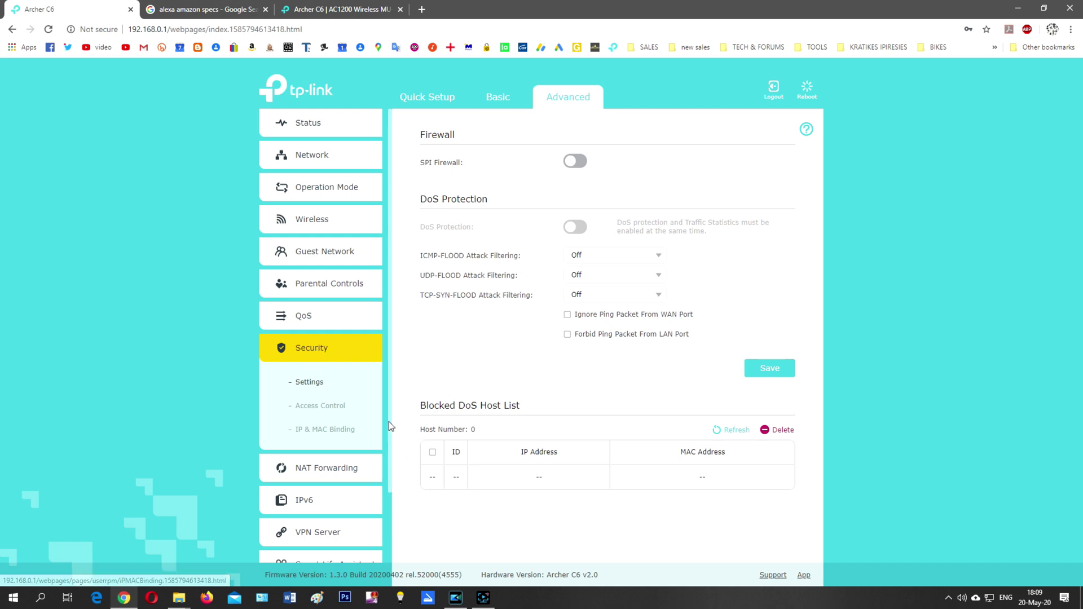
{"action": "left_click", "coordinate": [316, 405]}
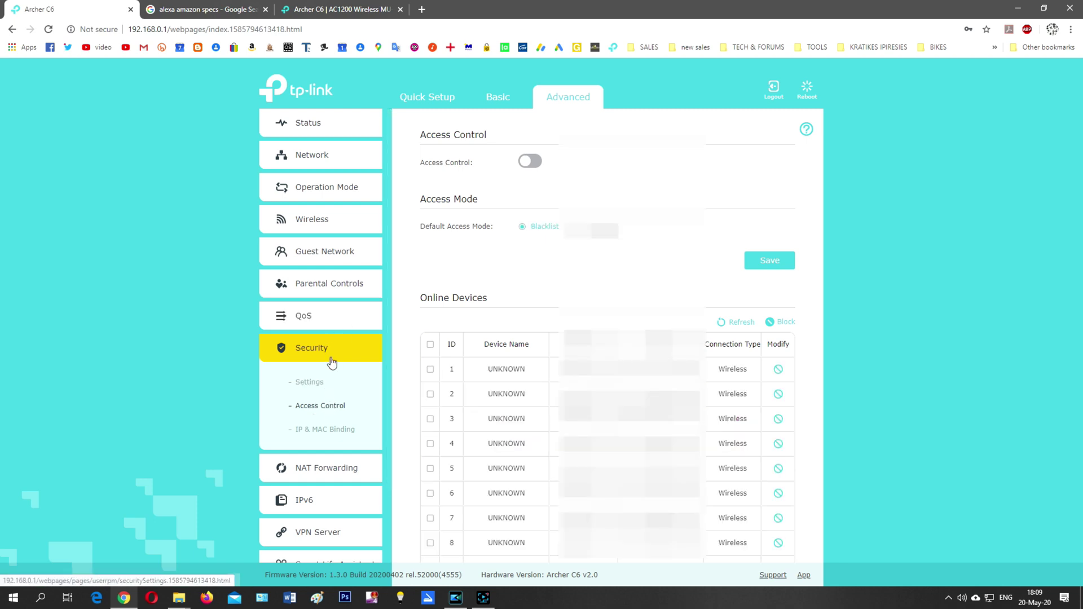
{"action": "scroll", "coordinate": [607, 339], "scroll_direction": "down", "scroll_amount": 1}
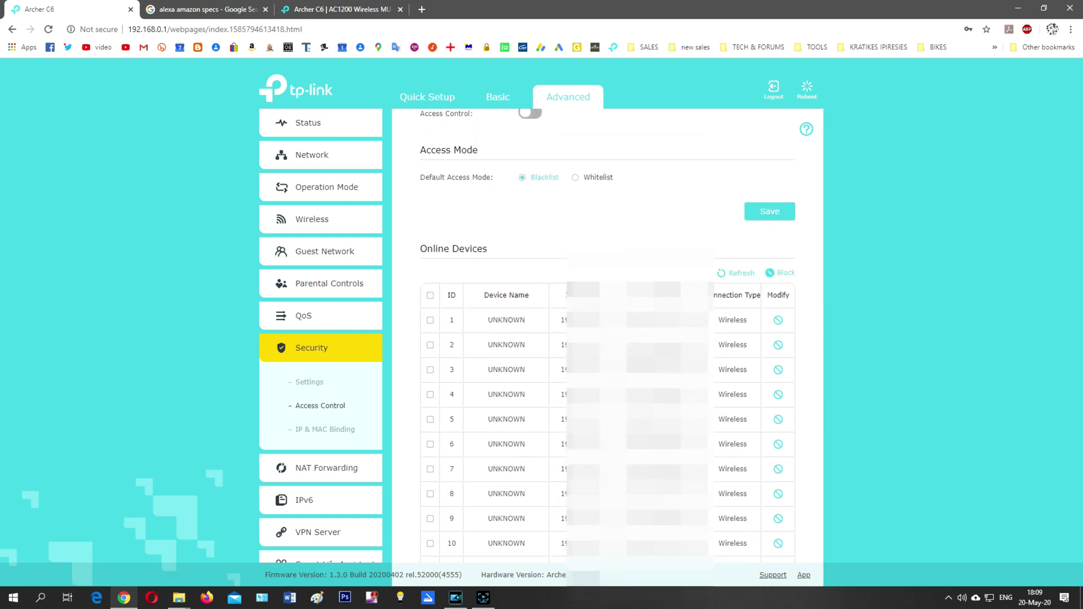
{"action": "left_click", "coordinate": [333, 430]}
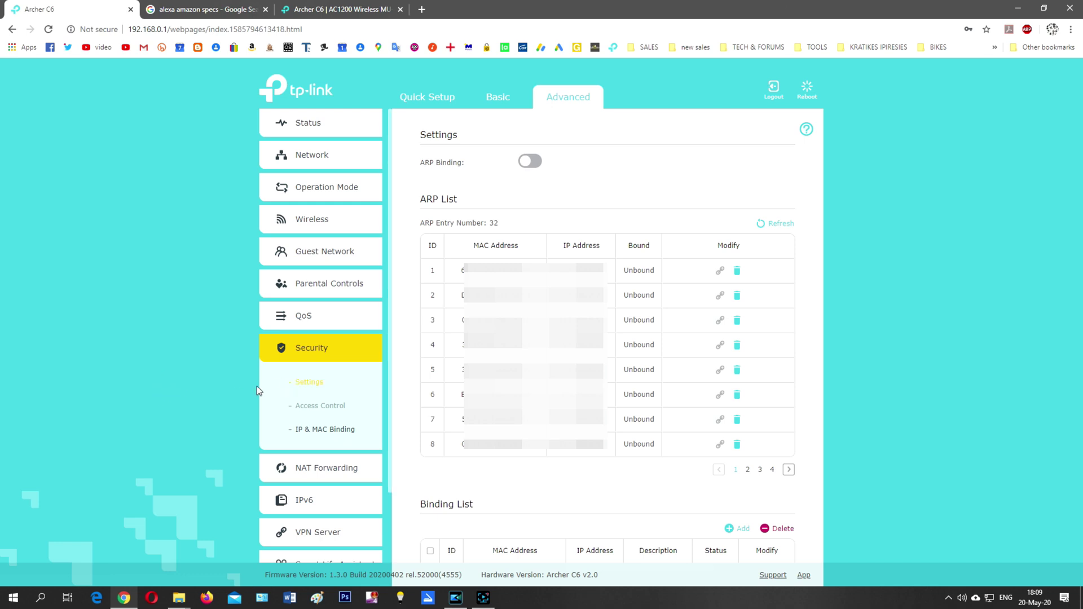
- Step through ALG, Virtual Servers, Port Triggering, DMZ and UPnP under NAT Forwarding
{"action": "left_click", "coordinate": [326, 467]}
{"action": "left_click", "coordinate": [299, 416]}
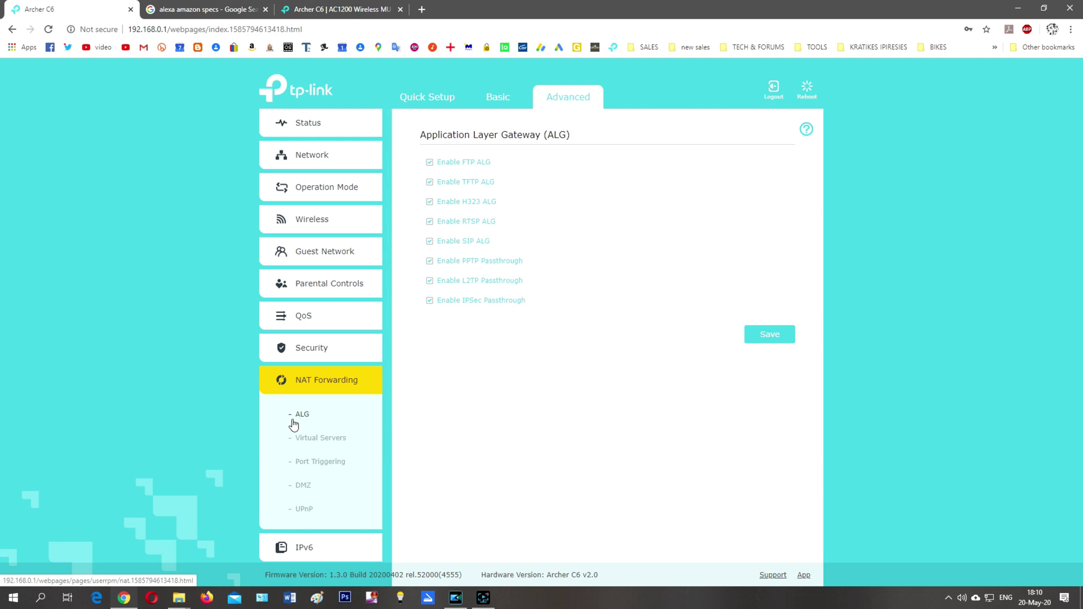
{"action": "left_click", "coordinate": [312, 446]}
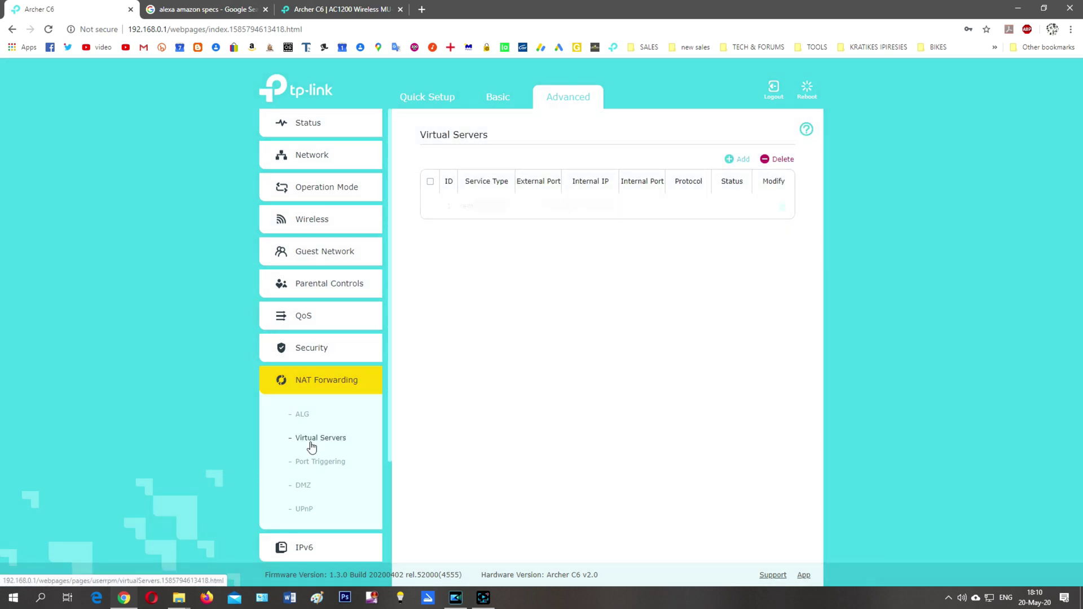
{"action": "left_click", "coordinate": [326, 463]}
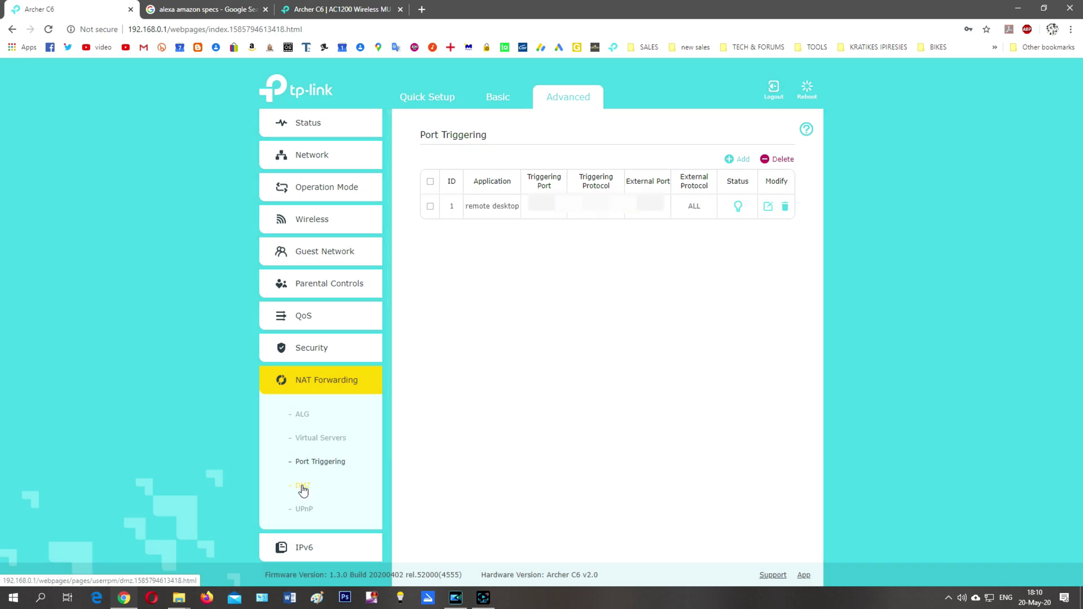
{"action": "left_click", "coordinate": [304, 487]}
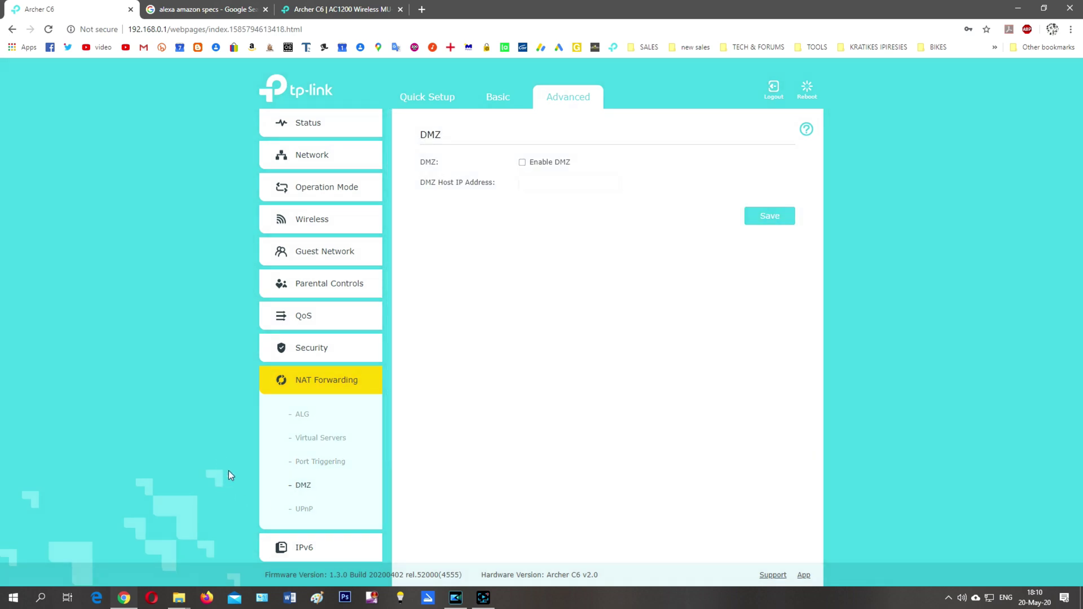
{"action": "left_click", "coordinate": [303, 510]}
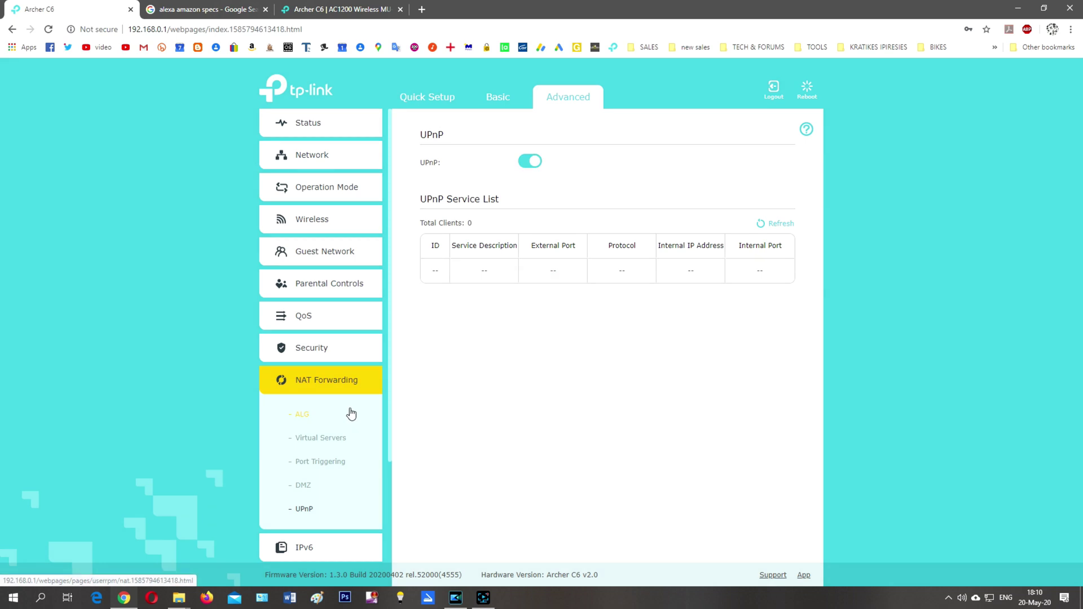
{"action": "scroll", "coordinate": [360, 345], "scroll_direction": "down", "scroll_amount": 3}
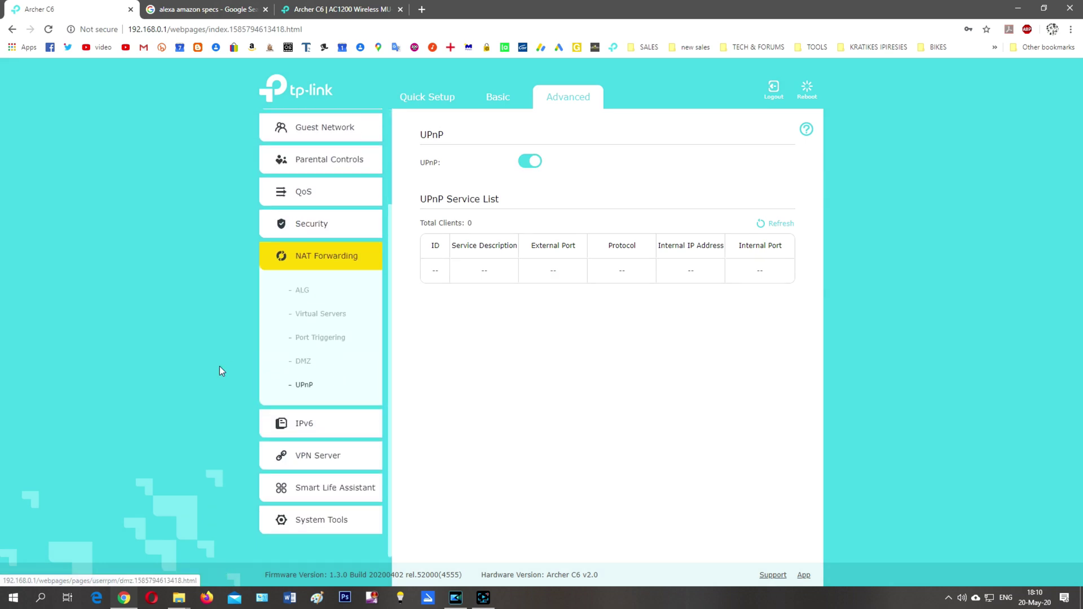
- View IPv6, then the OpenVPN, PPTP VPN and VPN Connections pages under VPN Server
{"action": "left_click", "coordinate": [309, 426]}
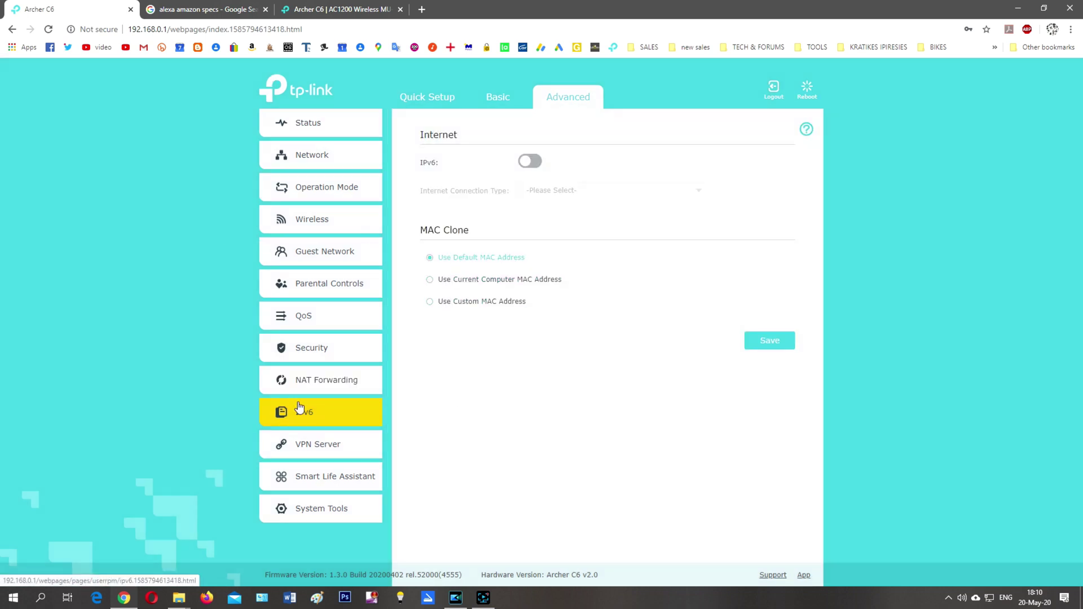
{"action": "left_click", "coordinate": [307, 450]}
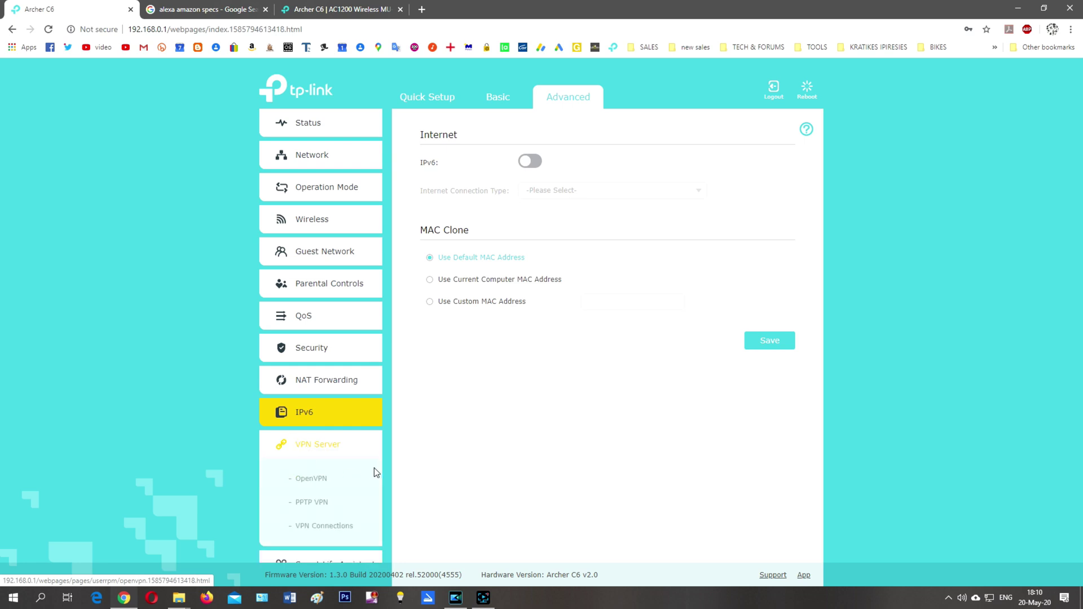
{"action": "left_click", "coordinate": [331, 479]}
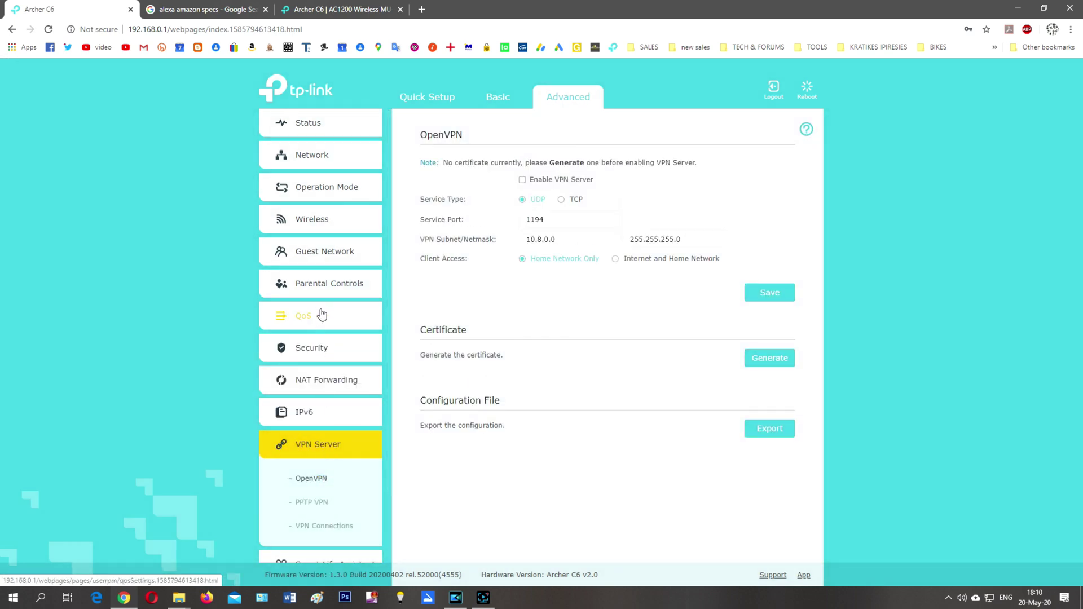
{"action": "scroll", "coordinate": [324, 314], "scroll_direction": "down", "scroll_amount": 2}
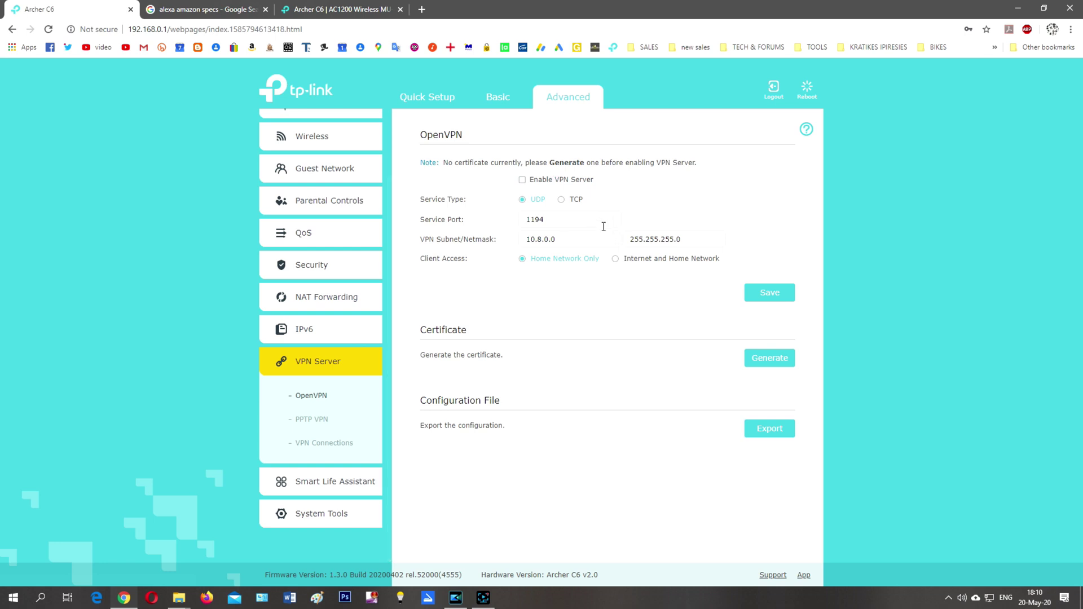
{"action": "left_click", "coordinate": [312, 423]}
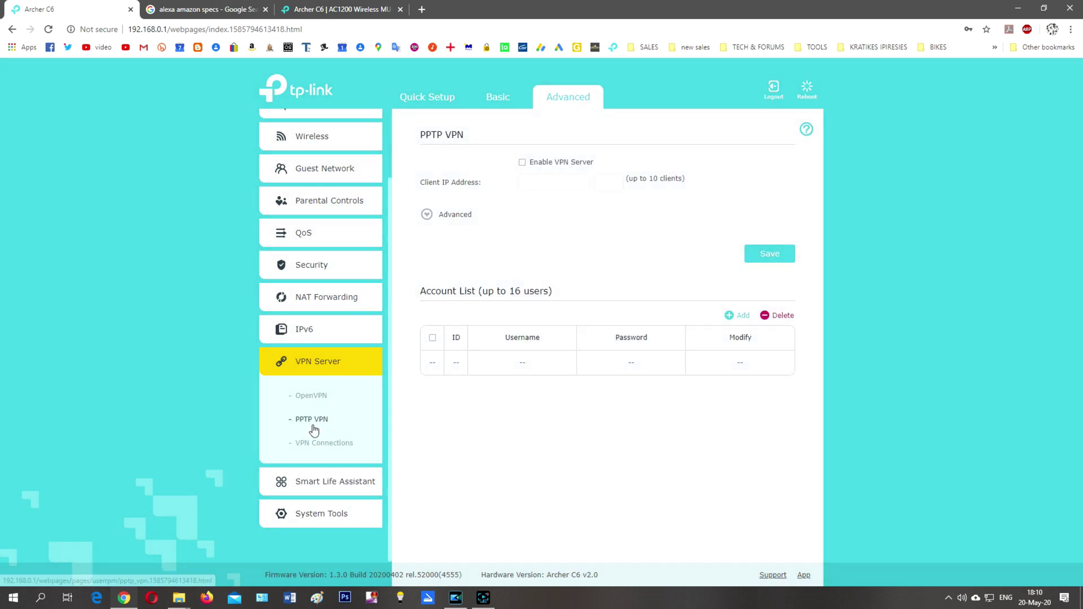
{"action": "left_click", "coordinate": [326, 443]}
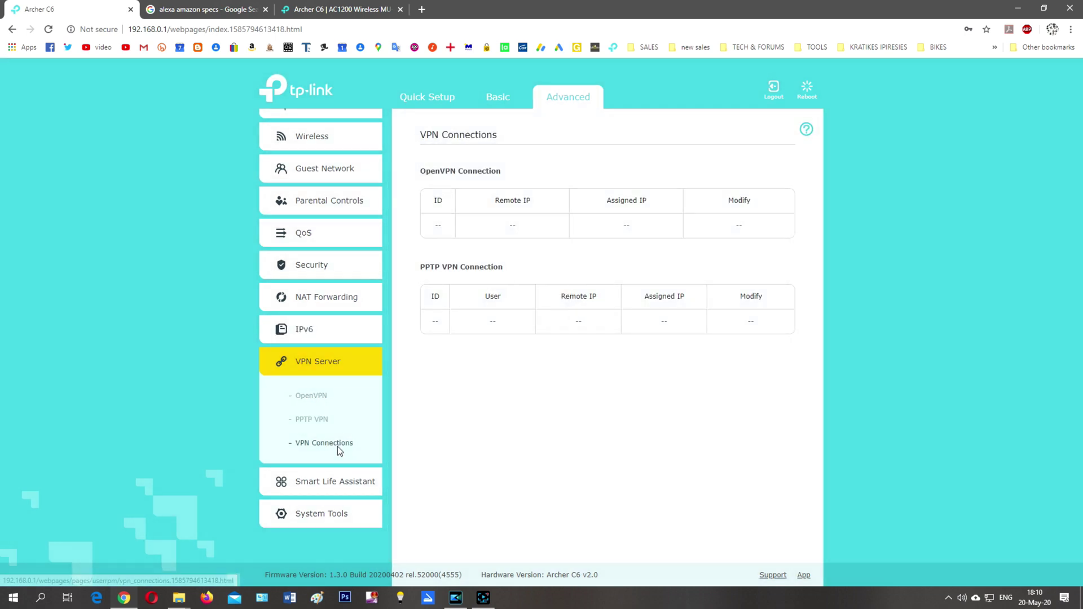
- Open the Alexa page under Smart Life Assistant
{"action": "left_click", "coordinate": [326, 483]}
{"action": "left_click", "coordinate": [294, 477]}
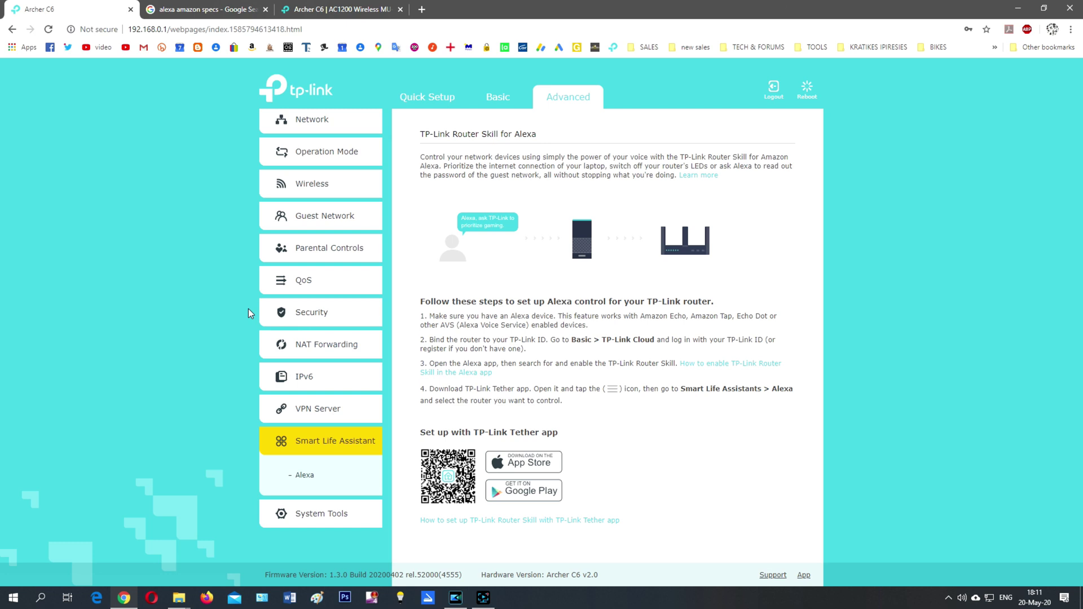
- Turn on 24-hour time in System Tools > Time Settings and save it
{"action": "left_click", "coordinate": [320, 511]}
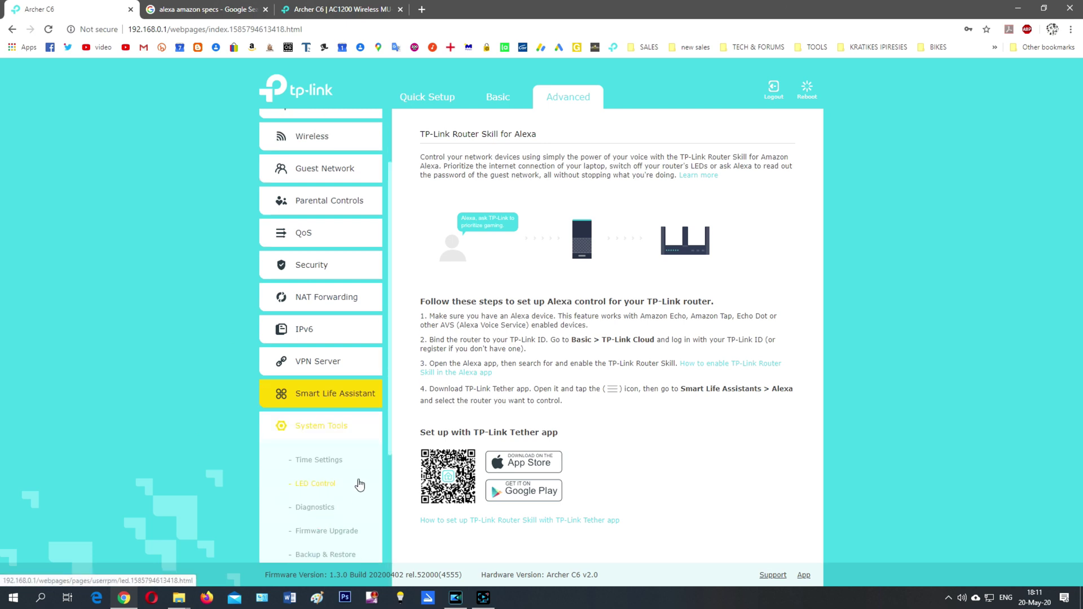
{"action": "left_click", "coordinate": [330, 462]}
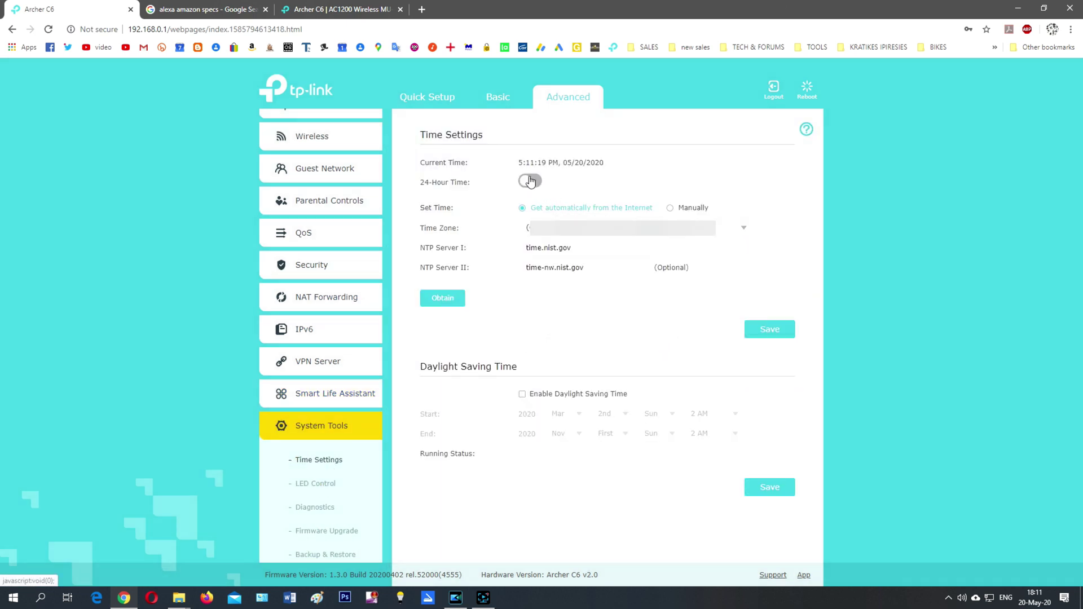
{"action": "left_click", "coordinate": [530, 181]}
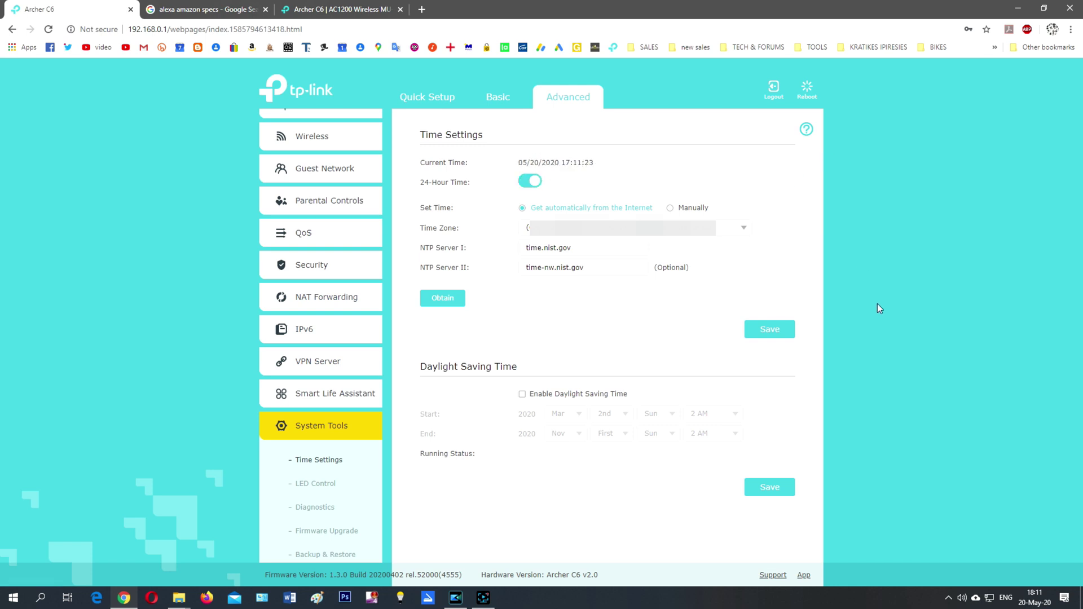
{"action": "left_click", "coordinate": [763, 332]}
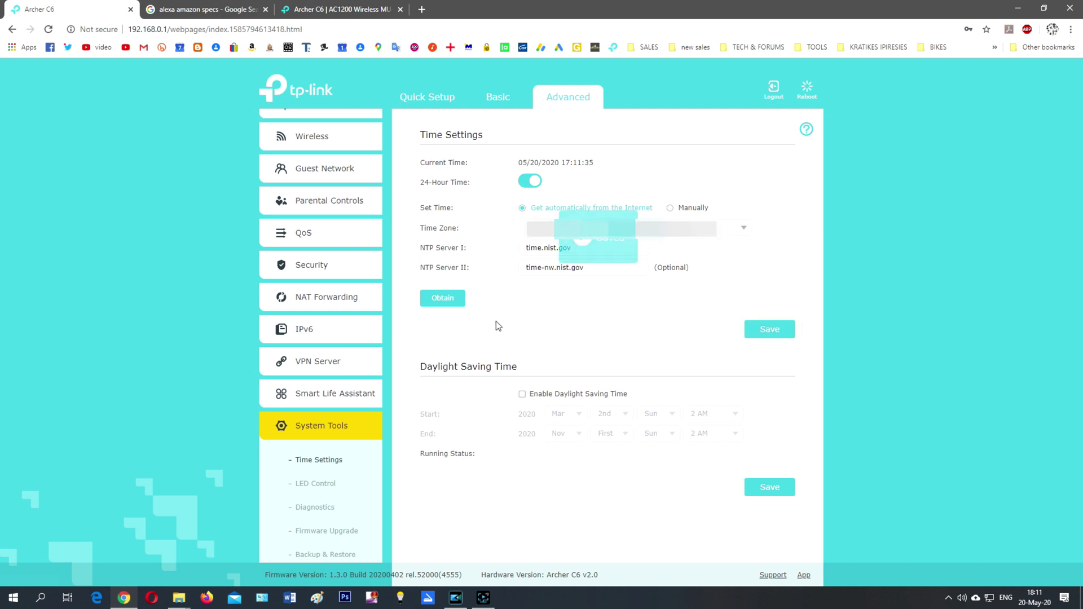
- Toggle LED Night Mode on and back off, then go to the Diagnostics page
{"action": "left_click", "coordinate": [307, 484]}
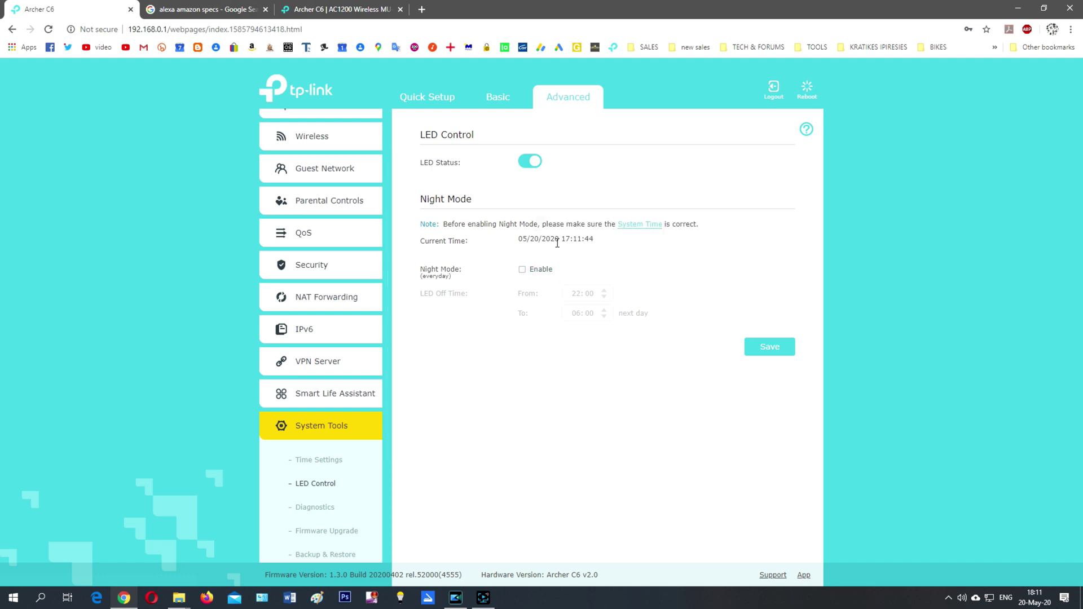
{"action": "left_click", "coordinate": [521, 271]}
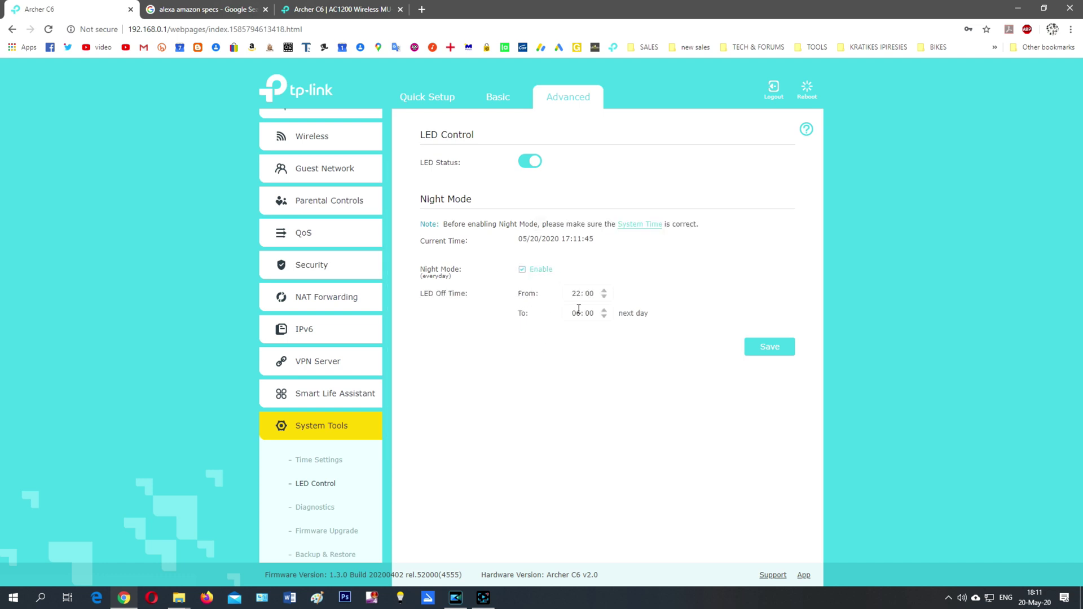
{"action": "left_click", "coordinate": [521, 271]}
{"action": "left_click", "coordinate": [322, 511]}
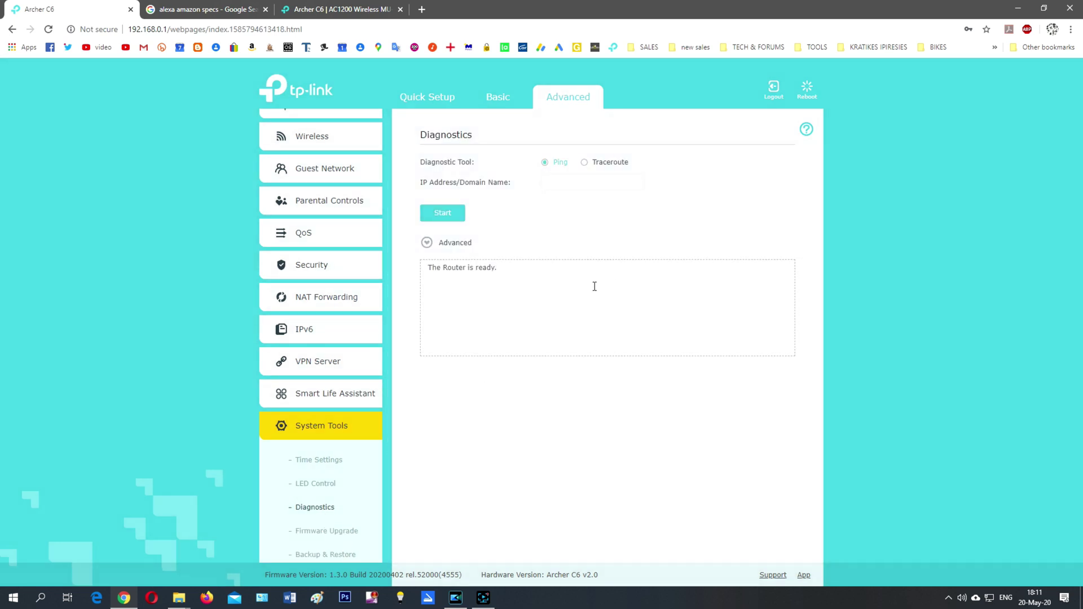
- Browse the Firmware Upgrade, Backup & Restore, Reboot Schedule and Administration pages in turn
{"action": "left_click", "coordinate": [329, 536]}
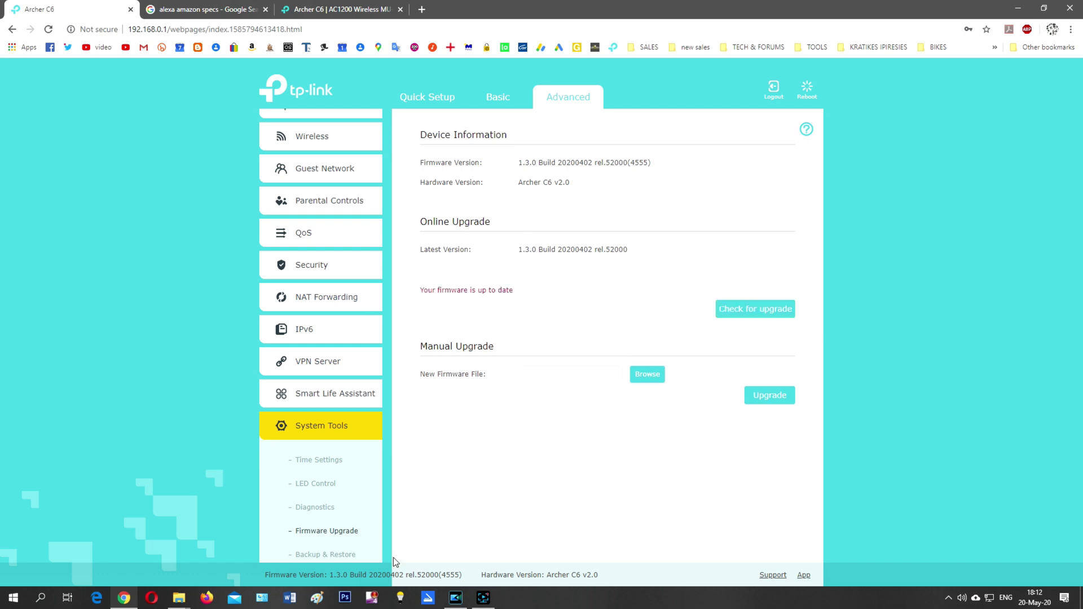
{"action": "left_click", "coordinate": [338, 556]}
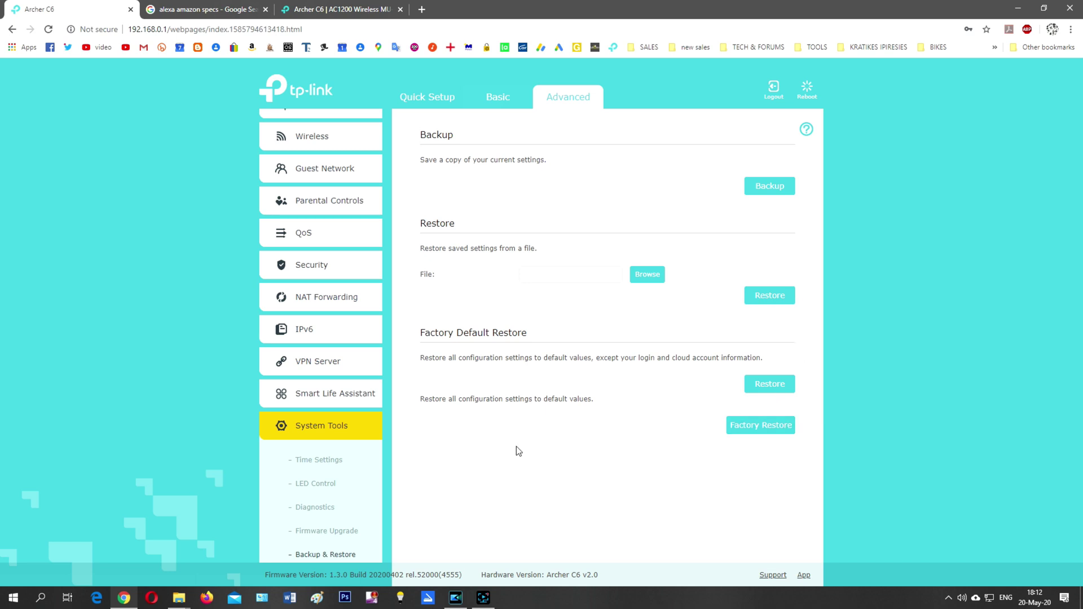
{"action": "scroll", "coordinate": [316, 417], "scroll_direction": "down", "scroll_amount": 3}
{"action": "left_click", "coordinate": [325, 413]}
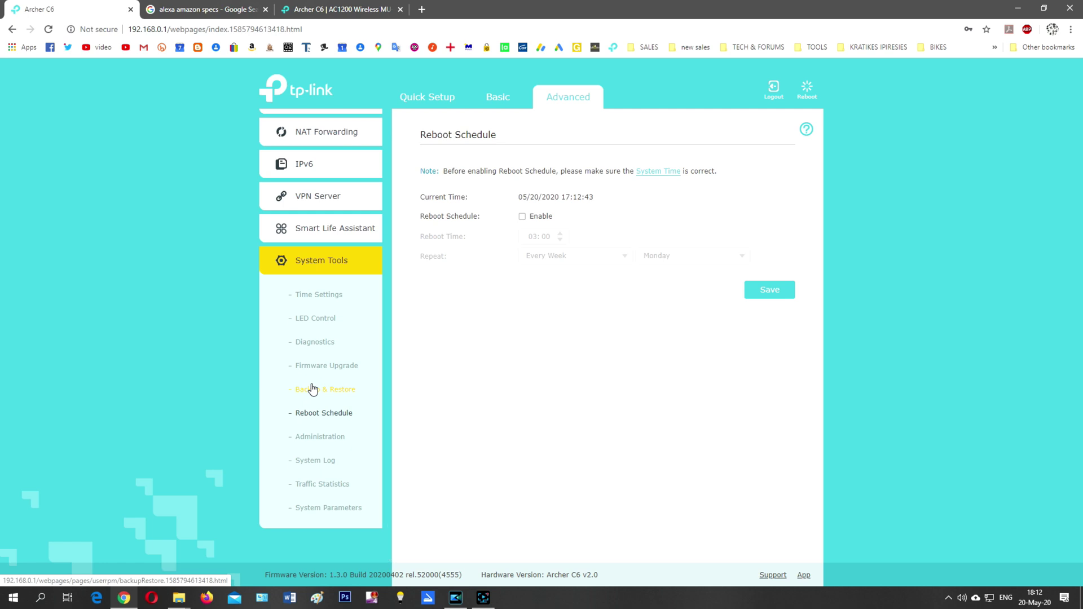
{"action": "left_click", "coordinate": [322, 442]}
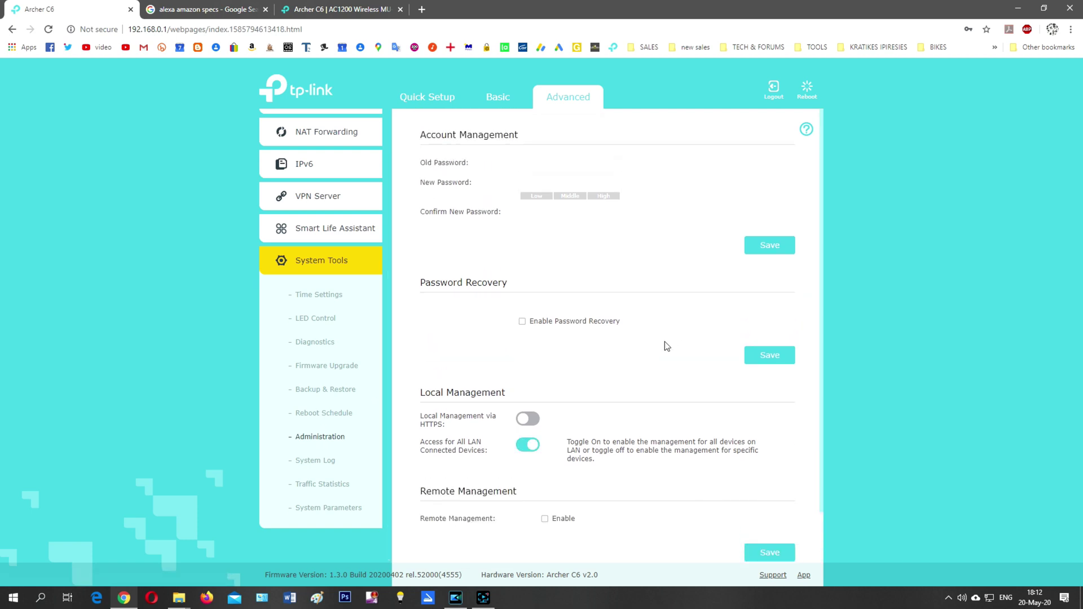
- Check System Log and Traffic Statistics, then review System Parameters' WDS, WPS and NAT sections
{"action": "left_click", "coordinate": [320, 463]}
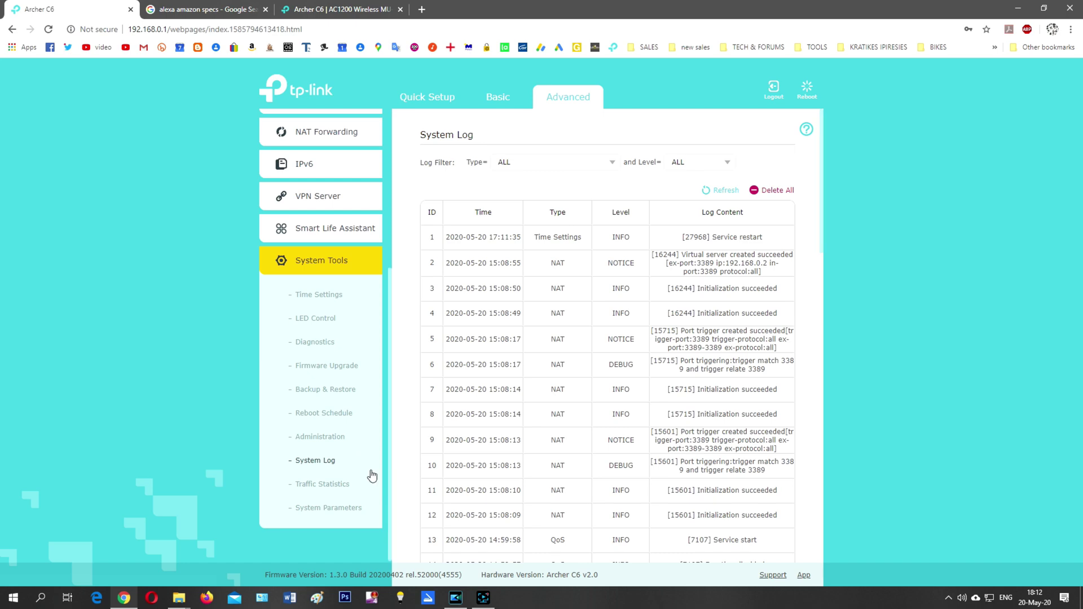
{"action": "left_click", "coordinate": [324, 485]}
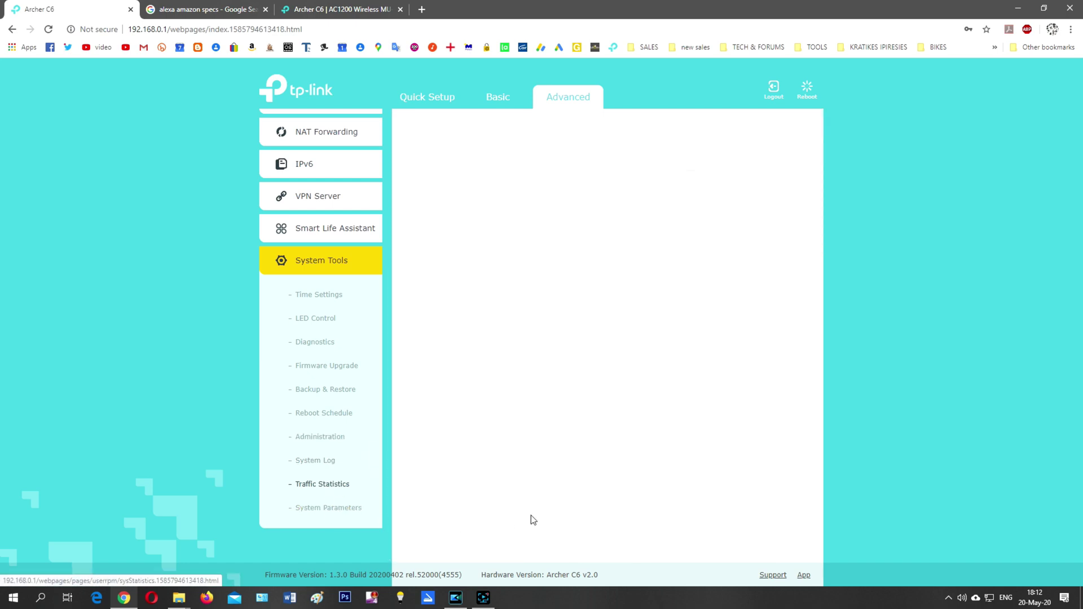
{"action": "left_click", "coordinate": [372, 509]}
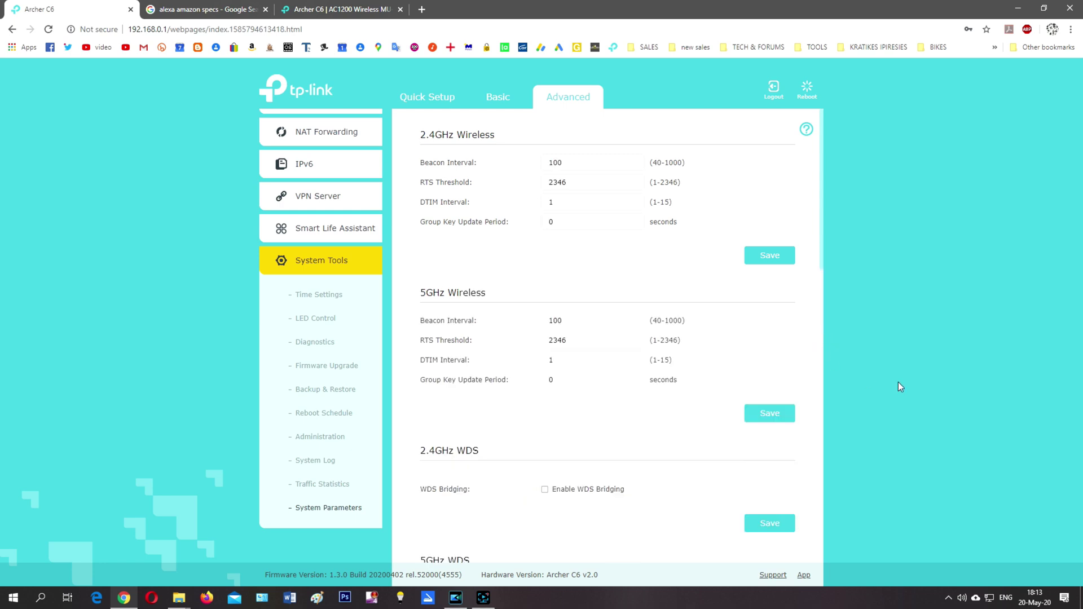
{"action": "scroll", "coordinate": [752, 378], "scroll_direction": "down", "scroll_amount": 2}
{"action": "scroll", "coordinate": [638, 481], "scroll_direction": "down", "scroll_amount": 3}
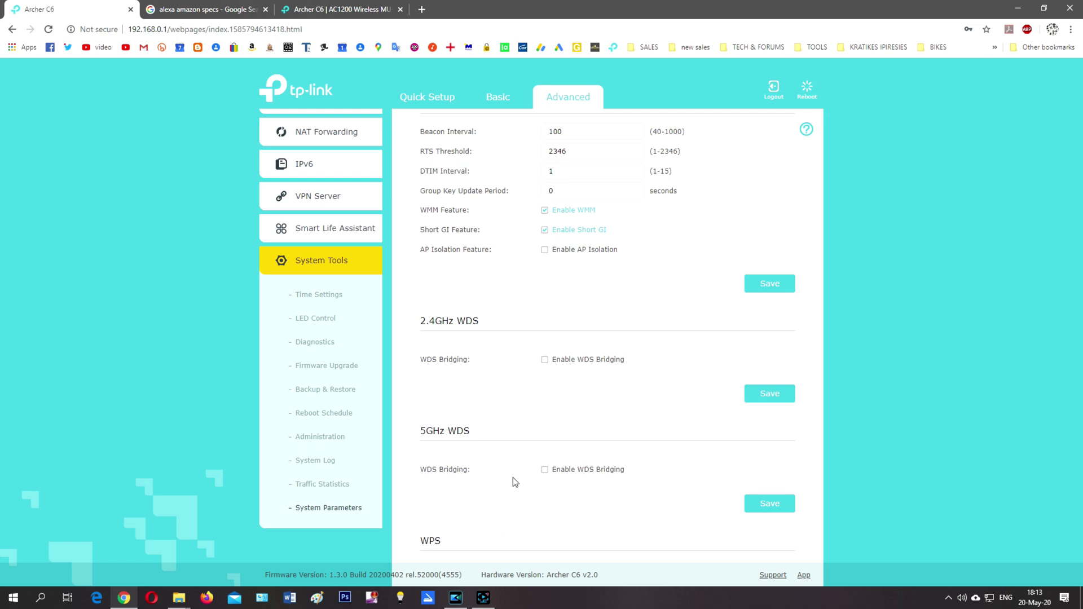
{"action": "scroll", "coordinate": [515, 466], "scroll_direction": "down", "scroll_amount": 1}
{"action": "scroll", "coordinate": [655, 424], "scroll_direction": "down", "scroll_amount": 2}
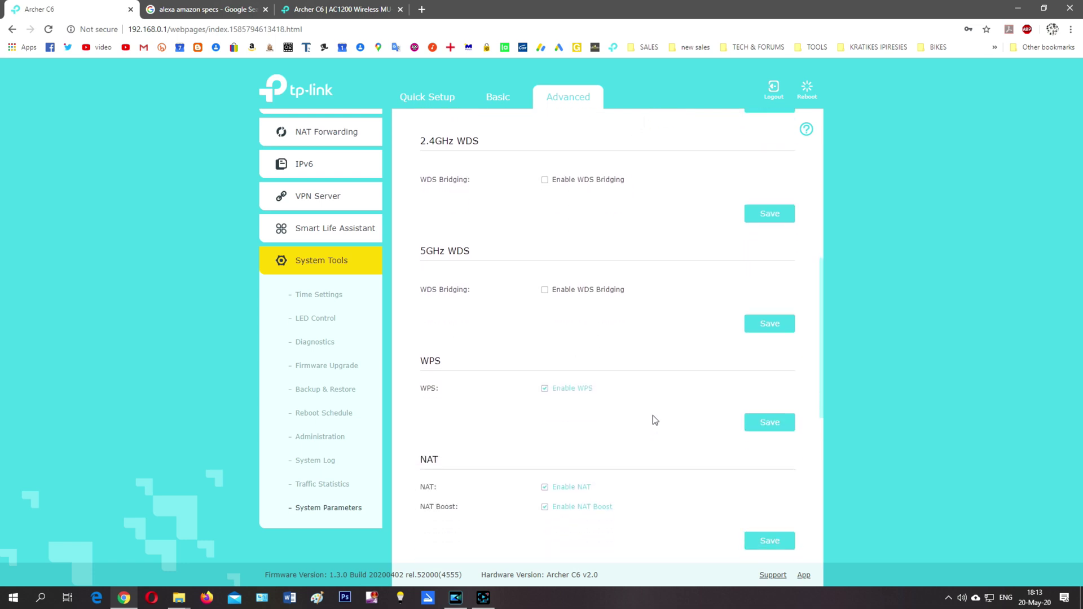
{"action": "scroll", "coordinate": [653, 417], "scroll_direction": "down", "scroll_amount": 7}
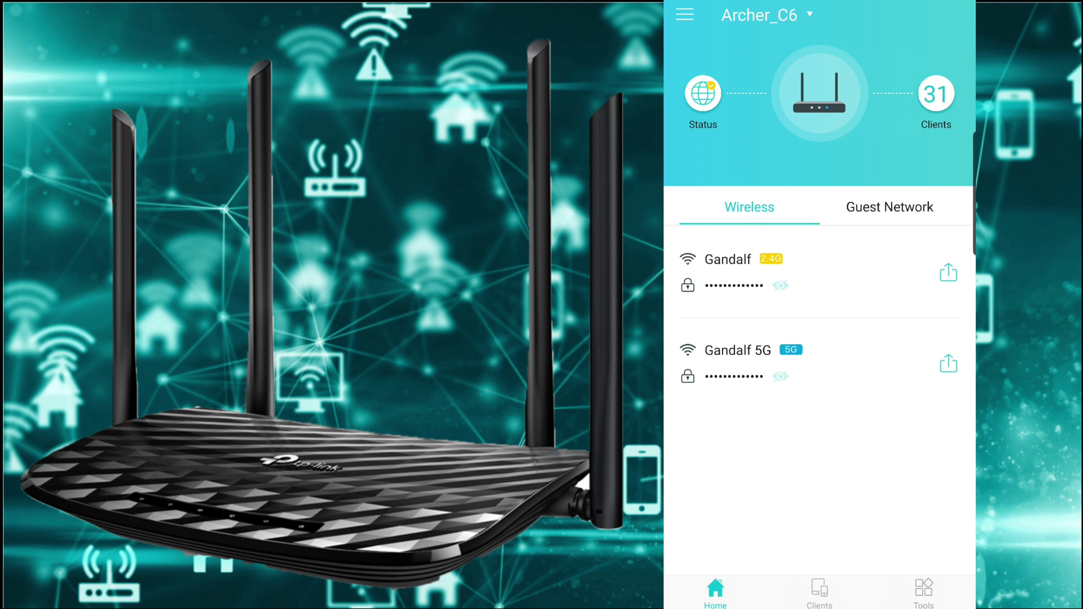
- Check the Guest and Wireless networks and the 27 connected clients, then show the Tools list
{"action": "left_click", "coordinate": [889, 207]}
{"action": "left_click", "coordinate": [749, 207]}
{"action": "left_click", "coordinate": [819, 591]}
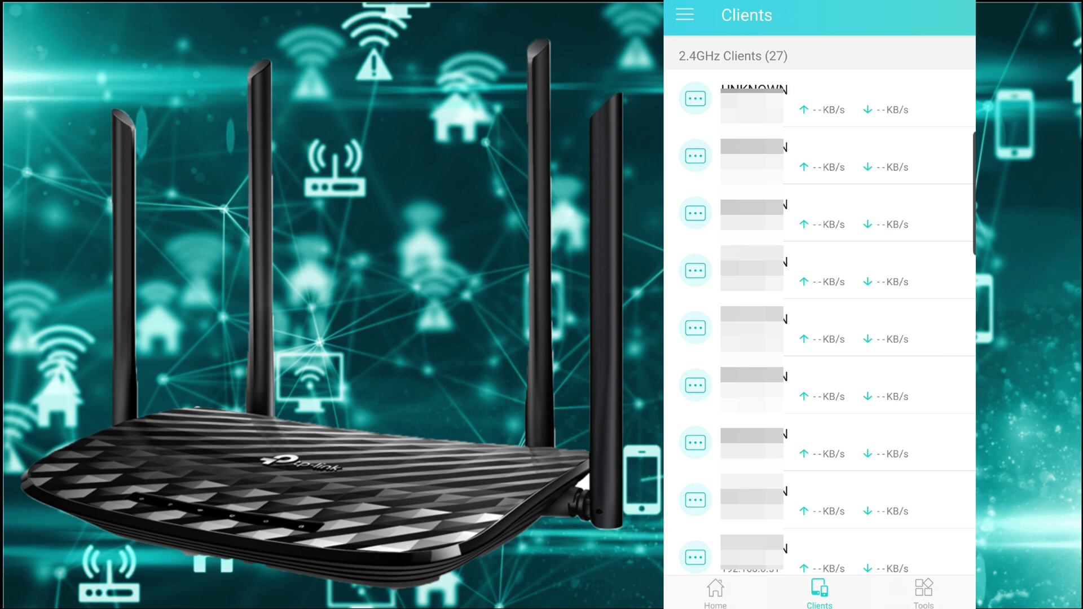
{"action": "left_click", "coordinate": [924, 591]}
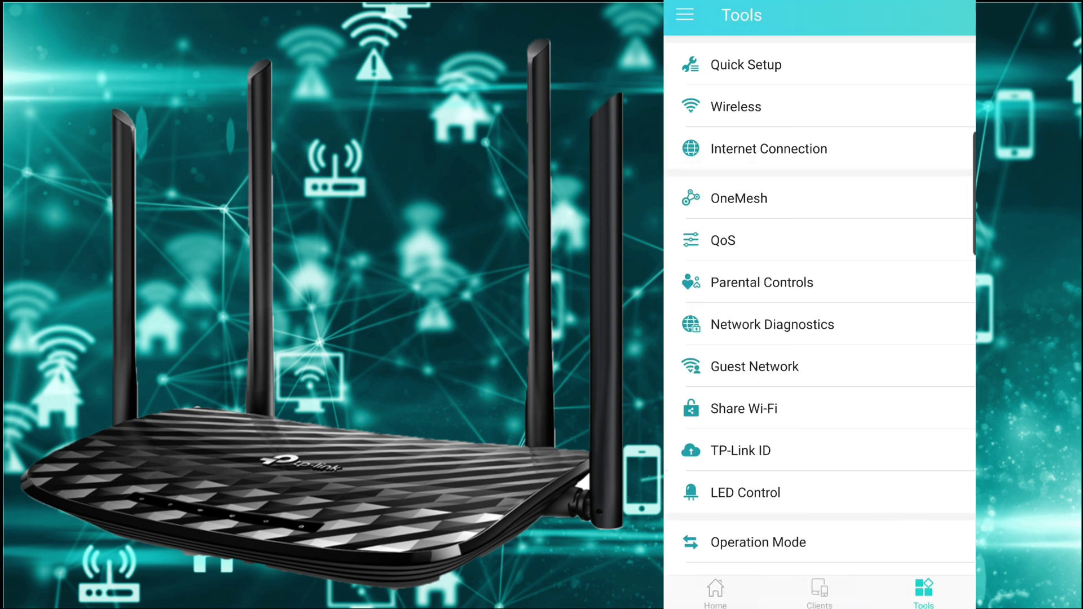
{"action": "left_click", "coordinate": [769, 148]}
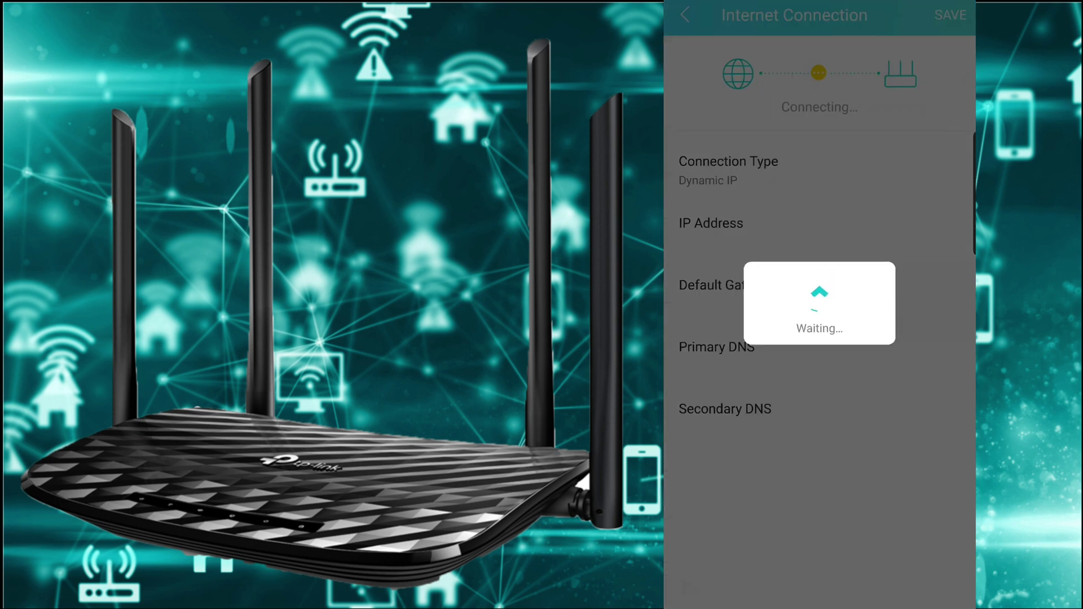
{"action": "left_click", "coordinate": [685, 15]}
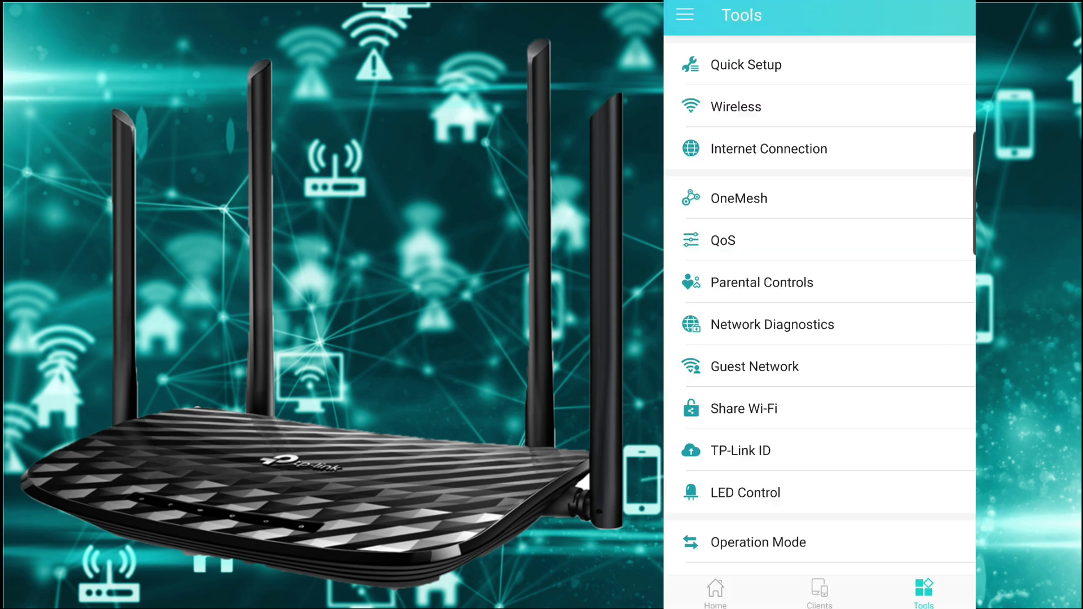
{"action": "left_click", "coordinate": [727, 205]}
{"action": "left_click", "coordinate": [685, 15]}
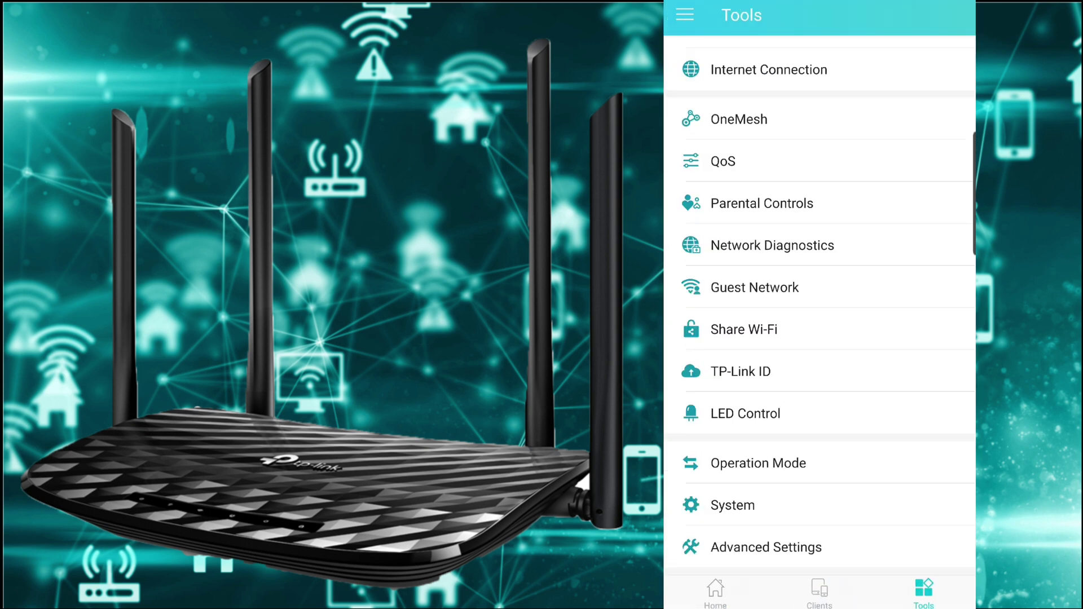
- Confirm Wireless Router operation mode and current firmware, returning each time to the Tools list
{"action": "left_click", "coordinate": [750, 459]}
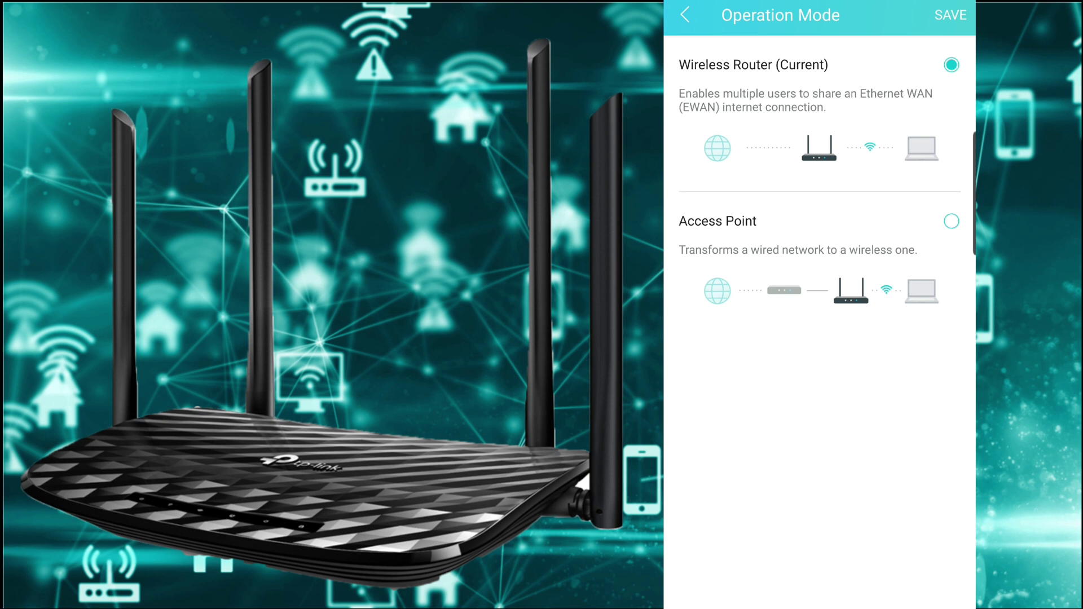
{"action": "left_click", "coordinate": [684, 15]}
{"action": "left_click", "coordinate": [733, 573]}
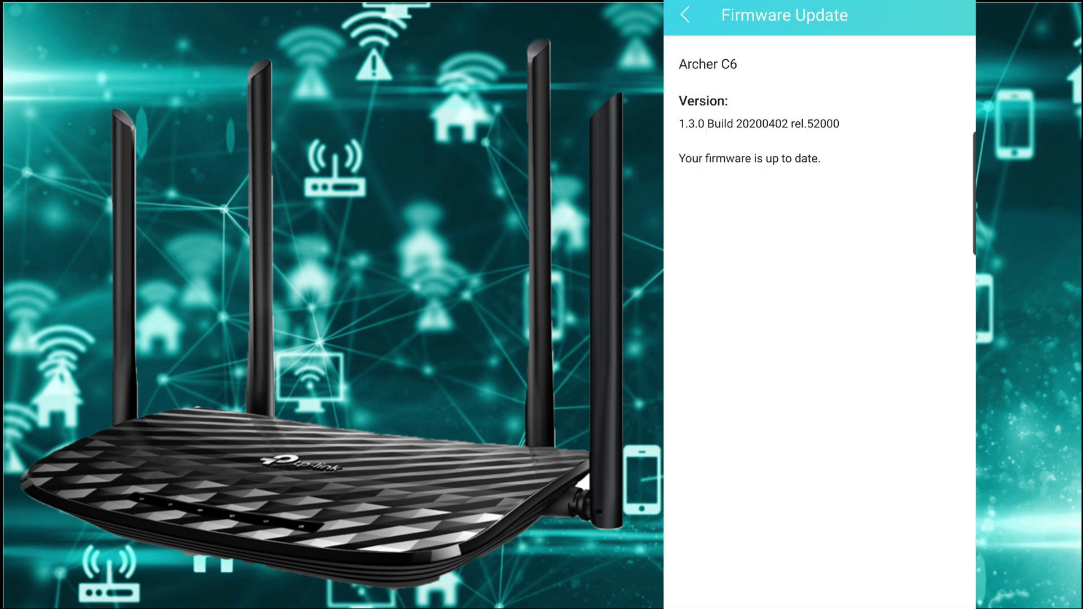
{"action": "left_click", "coordinate": [685, 15]}
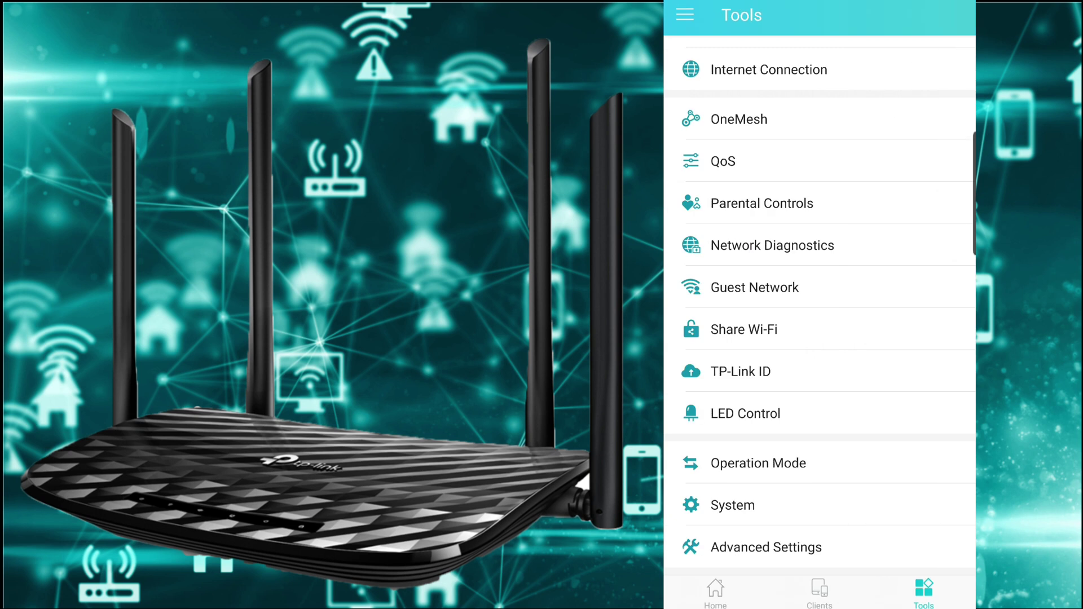
{"action": "left_click", "coordinate": [819, 592]}
{"action": "left_click", "coordinate": [715, 593]}
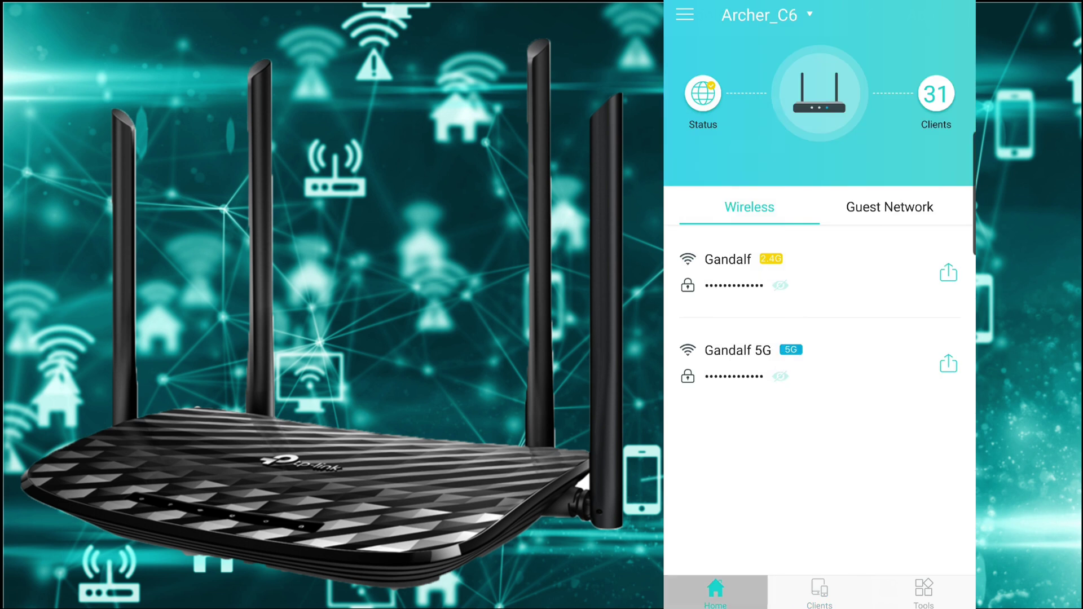